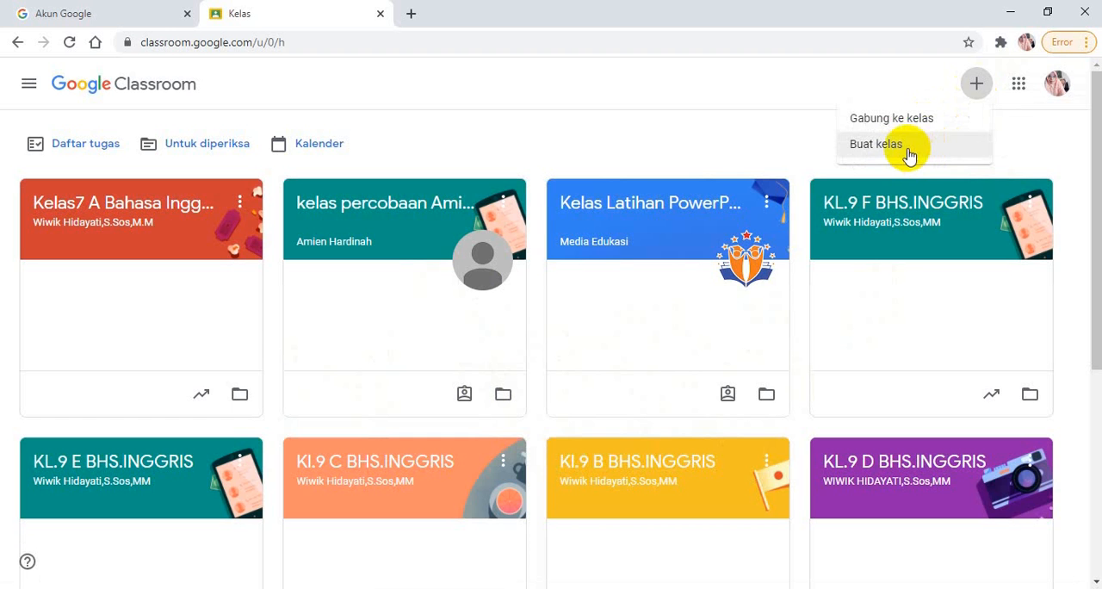
Start creating a new class and accept the notice about not using Classroom at a school with students
left_click(907, 155)
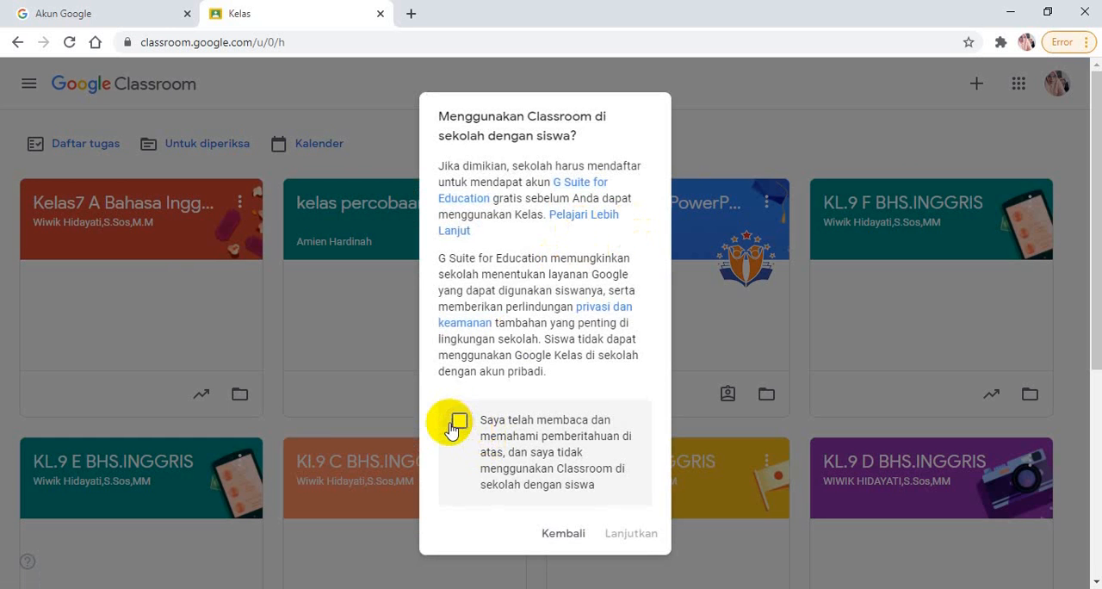
left_click(458, 421)
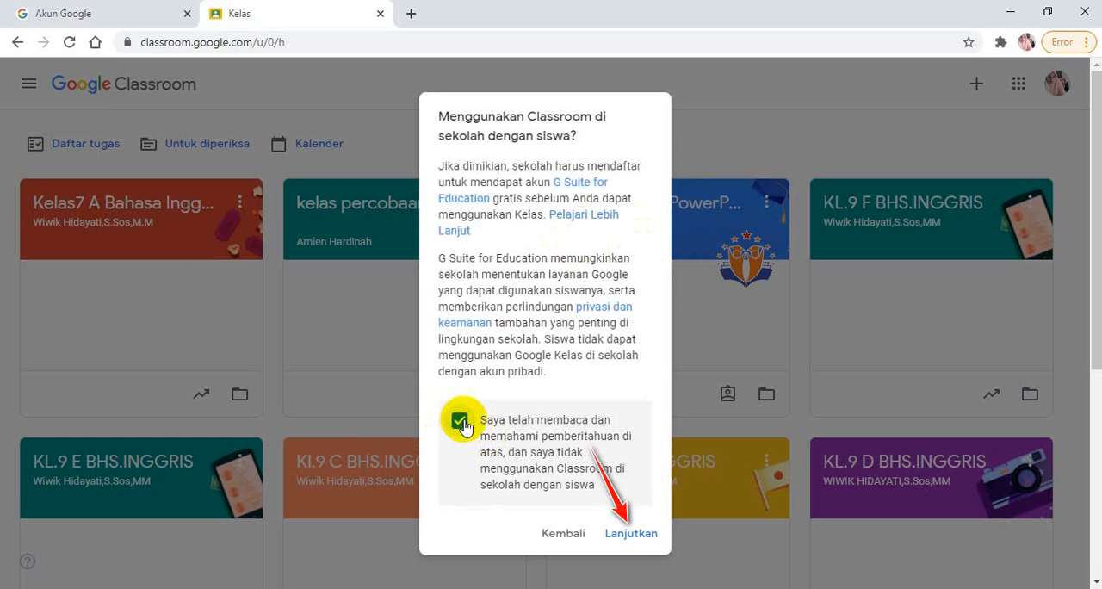
left_click(632, 538)
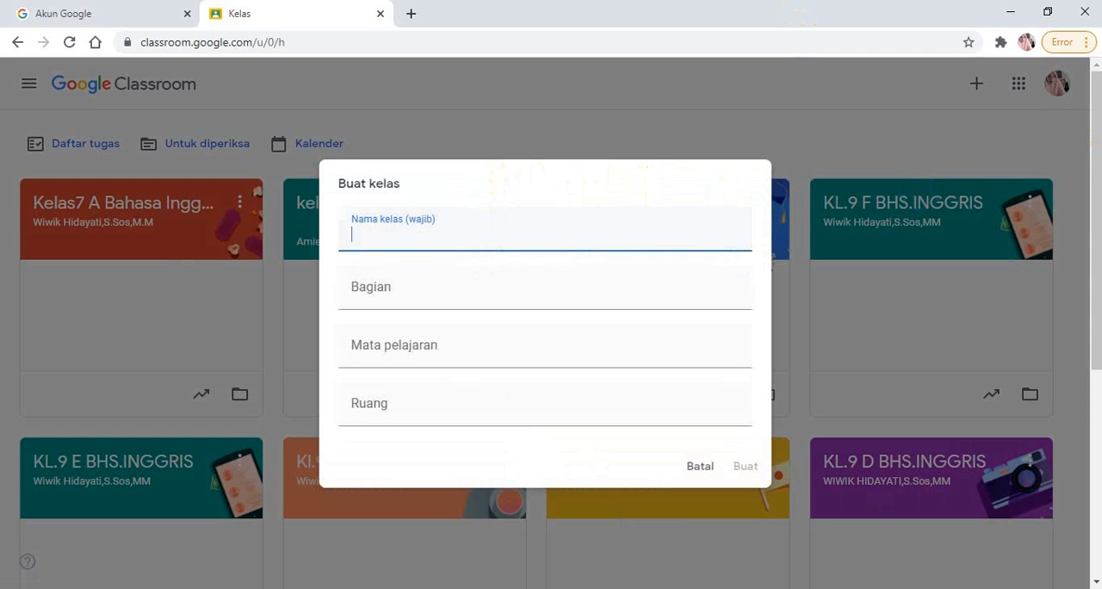
Enter "Kelas 7 B Bahasa Inggris" as the name of the new class
type("Kelas 8 a")
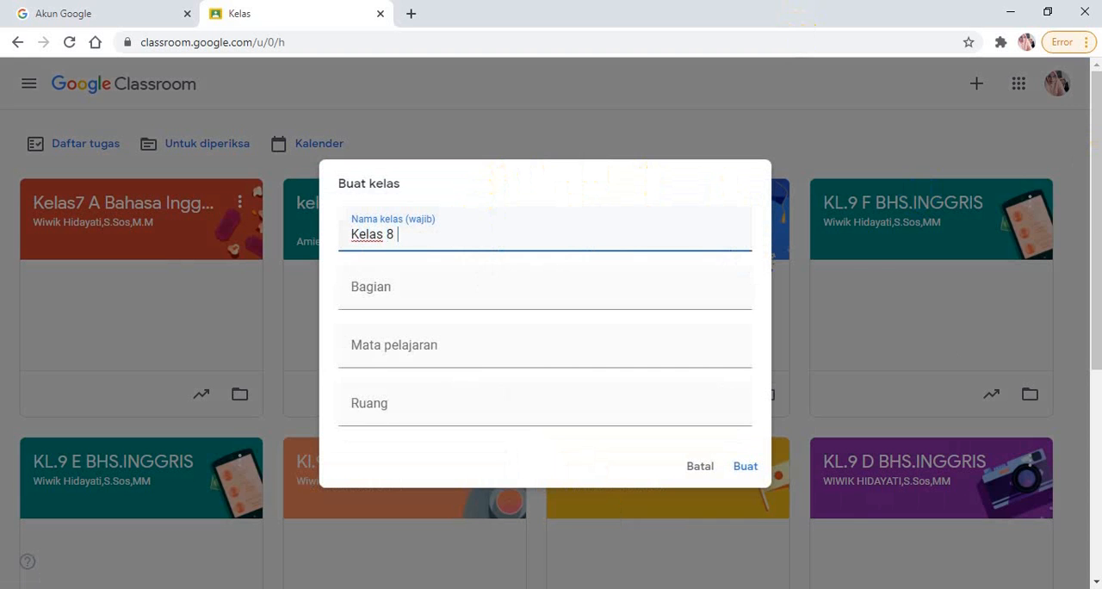
key("BackSpace")
key("BackSpace")
key("BackSpace")
type("7 B")
type("bAHASA")
key("BackSpace")
key("BackSpace")
key("BackSpace")
key("BackSpace")
key("BackSpace")
key("BackSpace")
type("Bahasa Inggris")
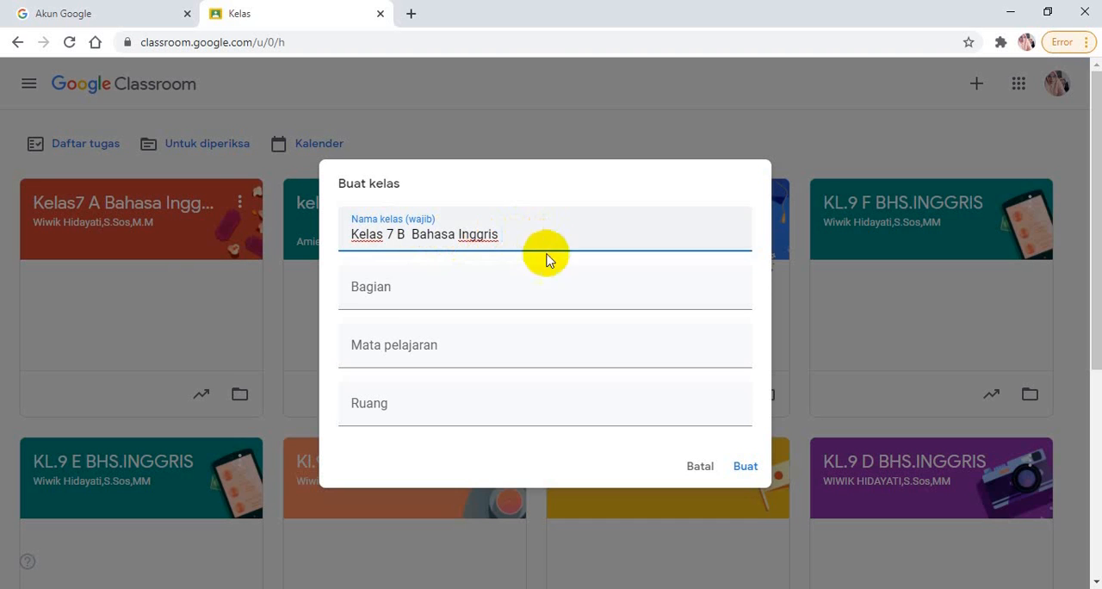
Fill in the class section (Bagian) with the teacher's full name followed by the titles S.Sos,M.M
left_click(393, 299)
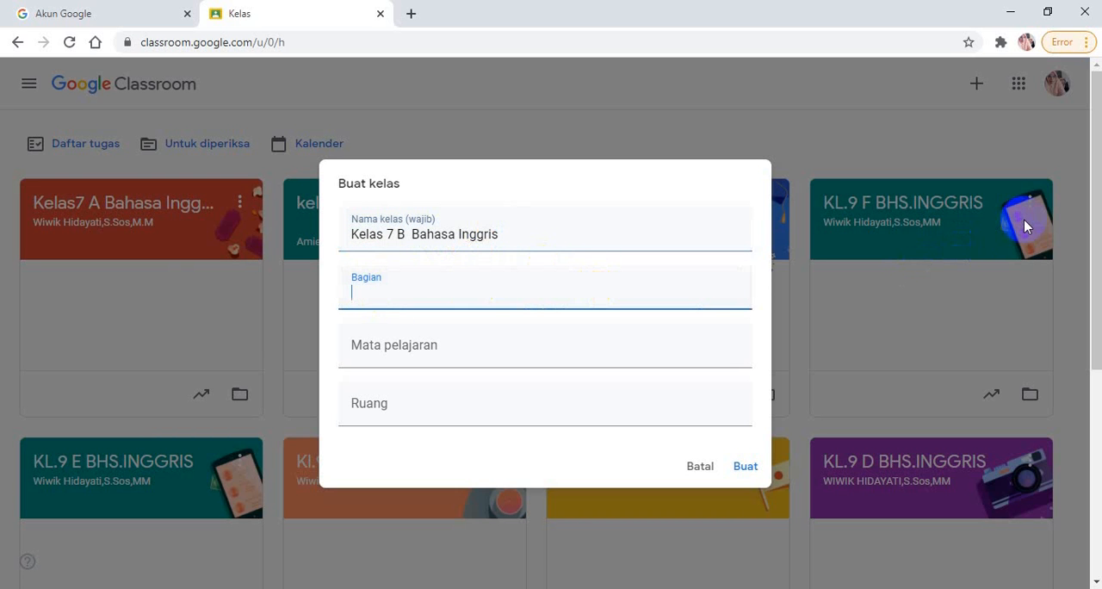
type("Wiwik Hidayati,")
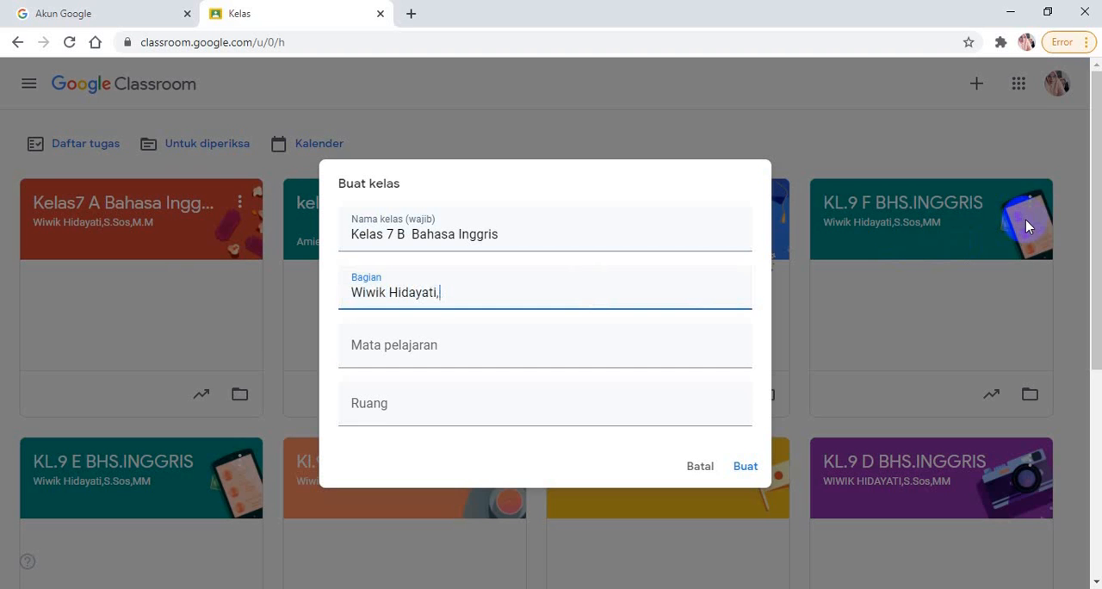
type("S")
type(".")
type("si")
key("BackSpace")
type("O")
key("BackSpace")
key("BackSpace")
type("si")
key("BackSpace")
type("OS")
key("BackSpace")
key("BackSpace")
key("BackSpace")
type("Sos,M.M")
Set the subject (Mata pelajaran) of the new class to "Bahasa Inggris"
left_click(359, 350)
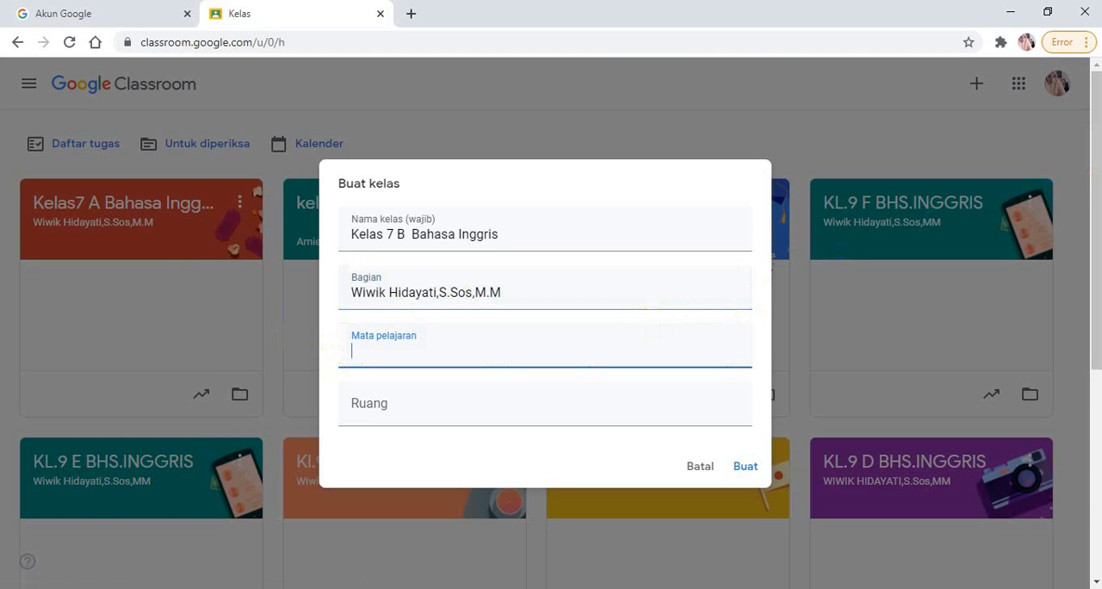
type("B")
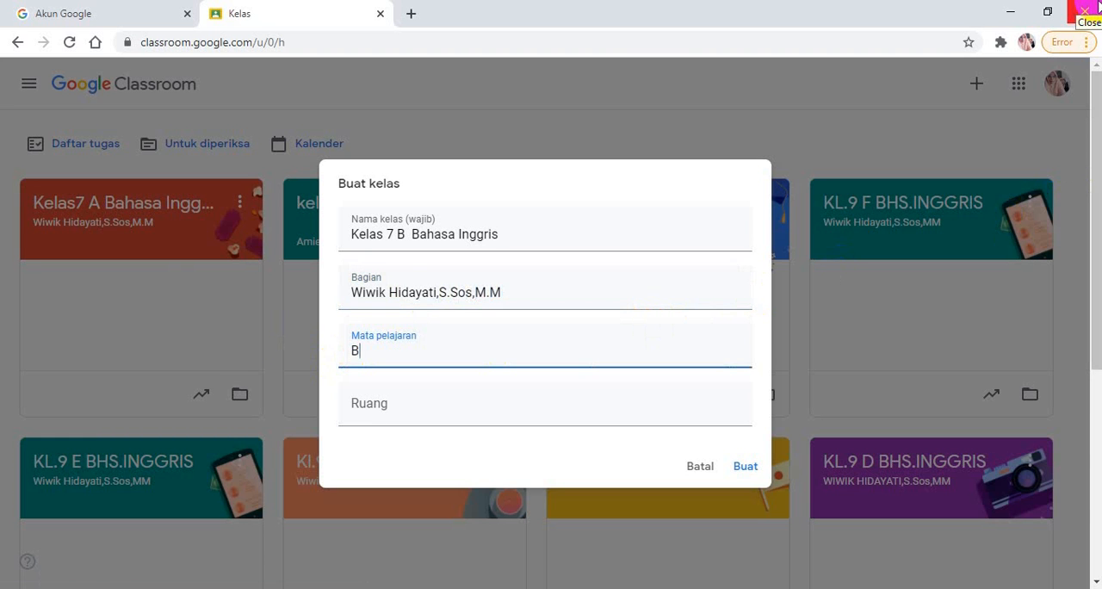
type("ahasa Ingg")
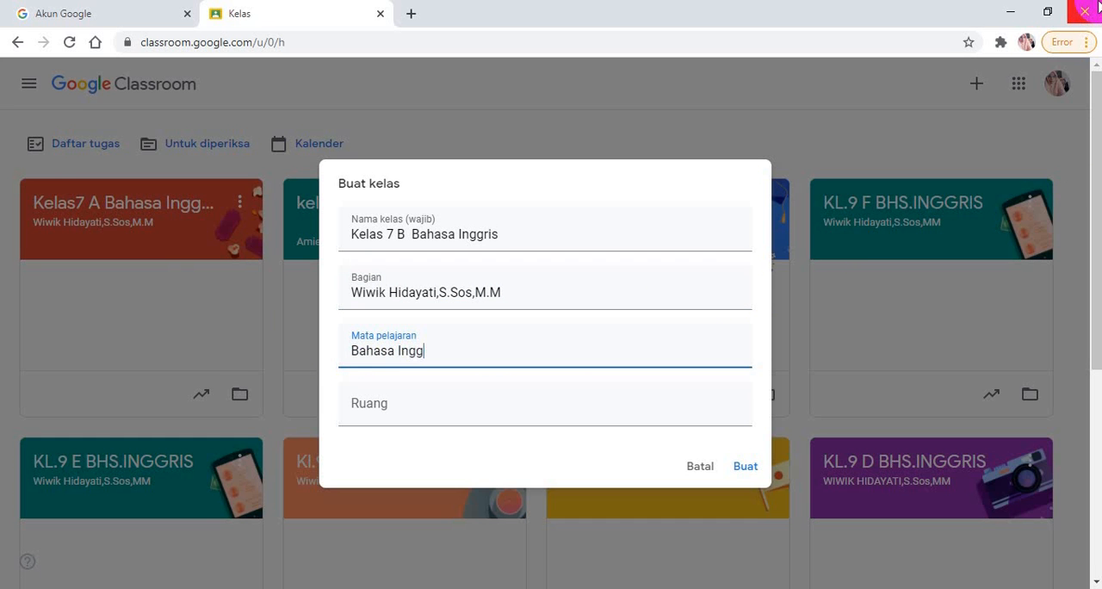
type("ris")
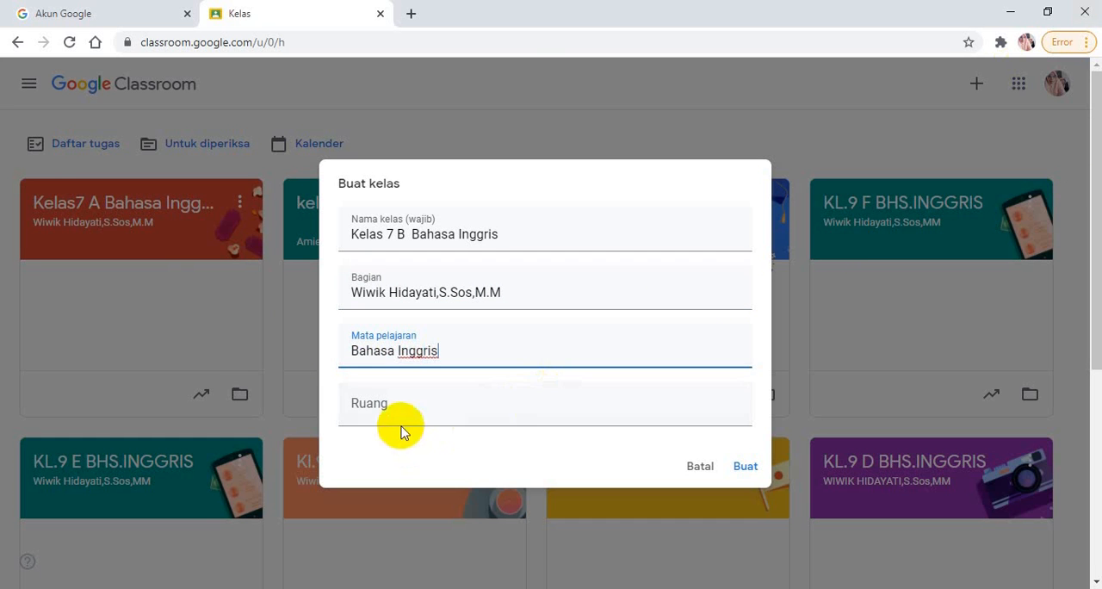
Set the room (Ruang) to "Kelas 7 B" and create the class
left_click(386, 400)
type("Ke")
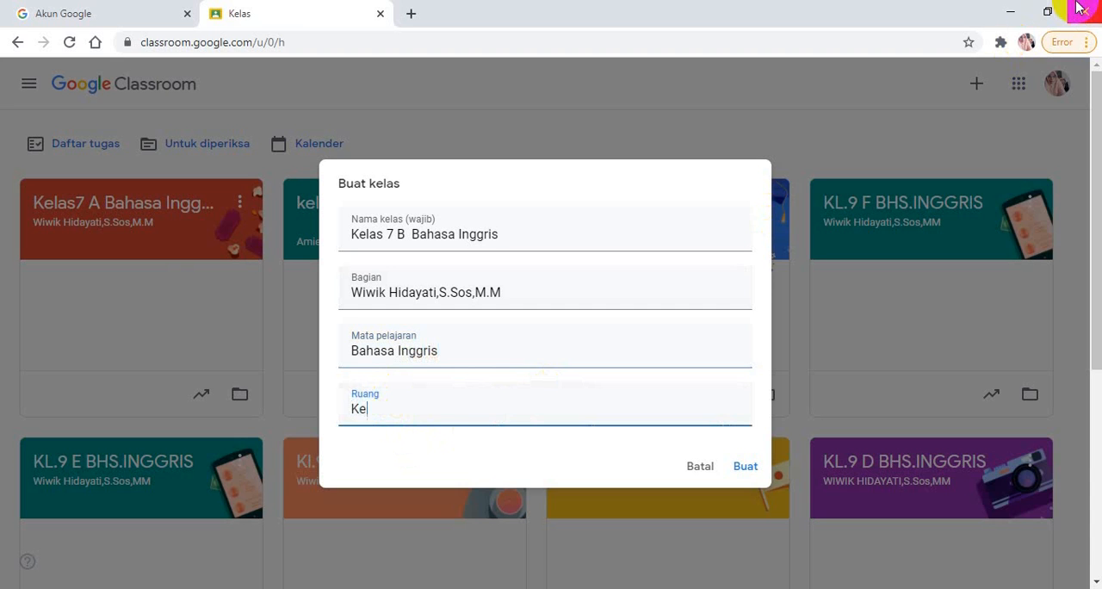
type("las 7 B")
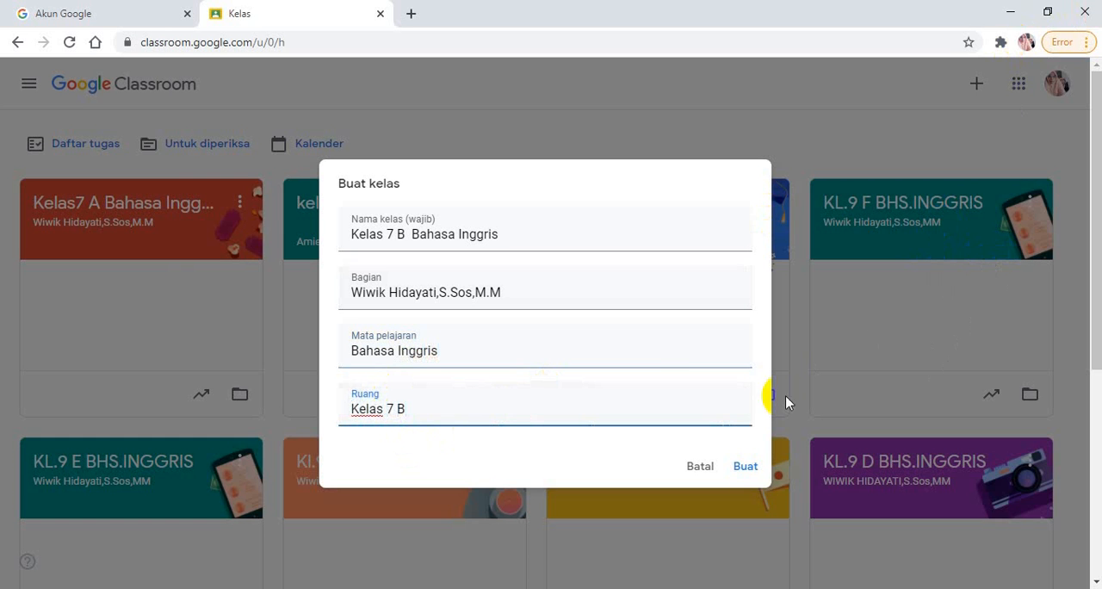
left_click(749, 470)
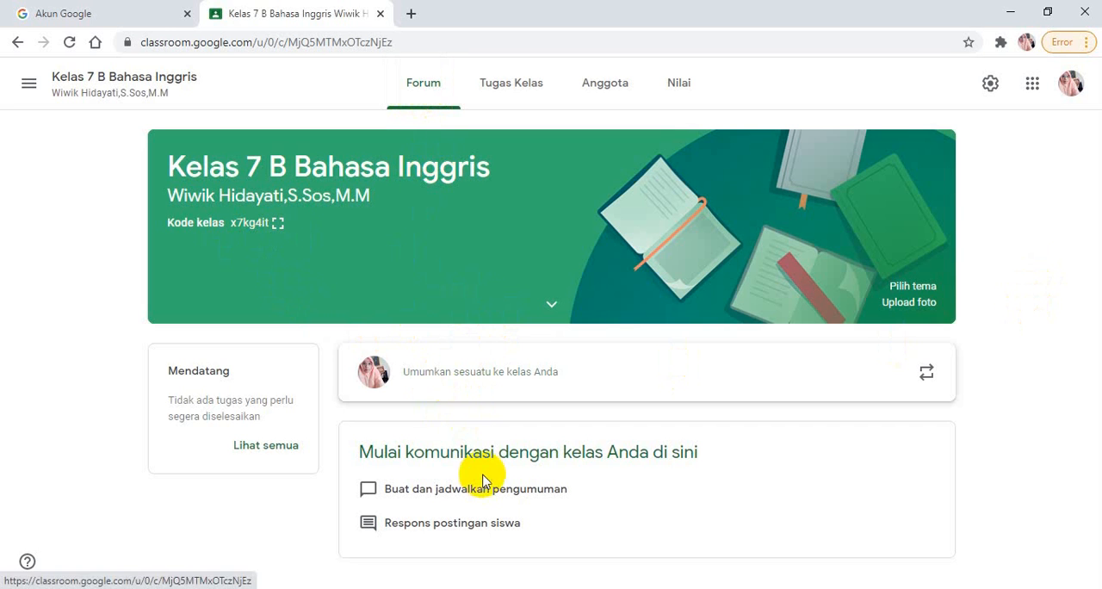
Start a class announcement for all students with the text "Silahkan gabung kelas ini dengan kode kelas"
left_click(427, 383)
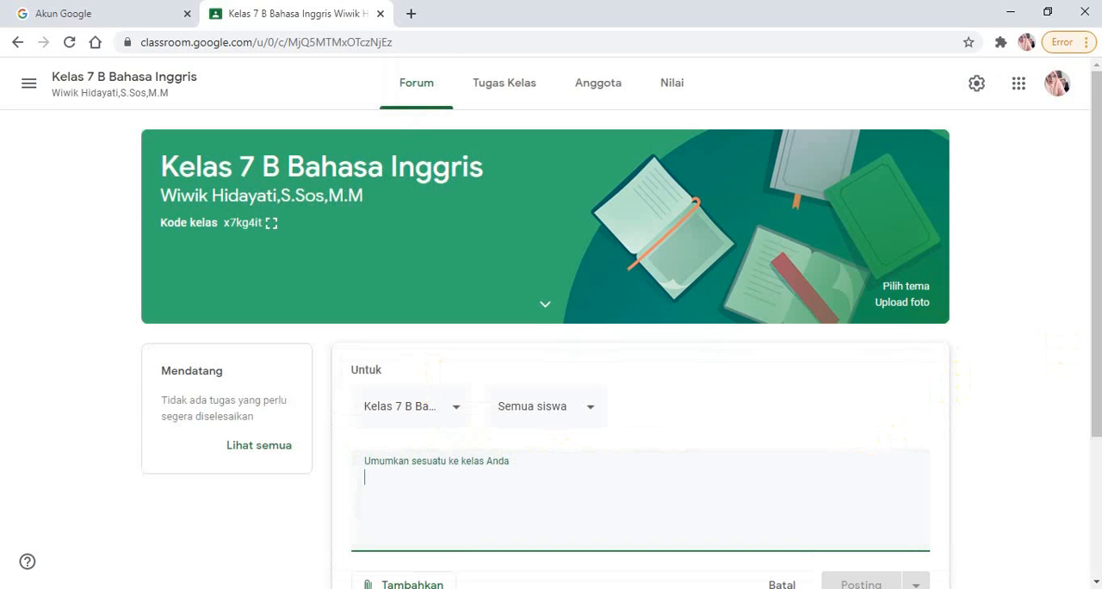
type("S")
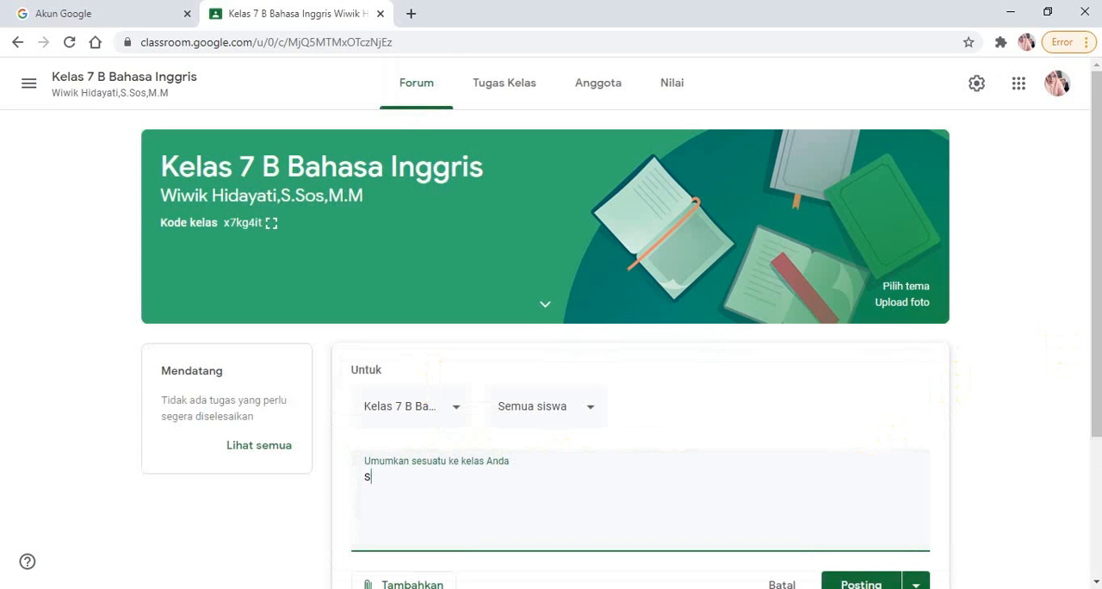
type("i")
key("BackSpace")
key("BackSpace")
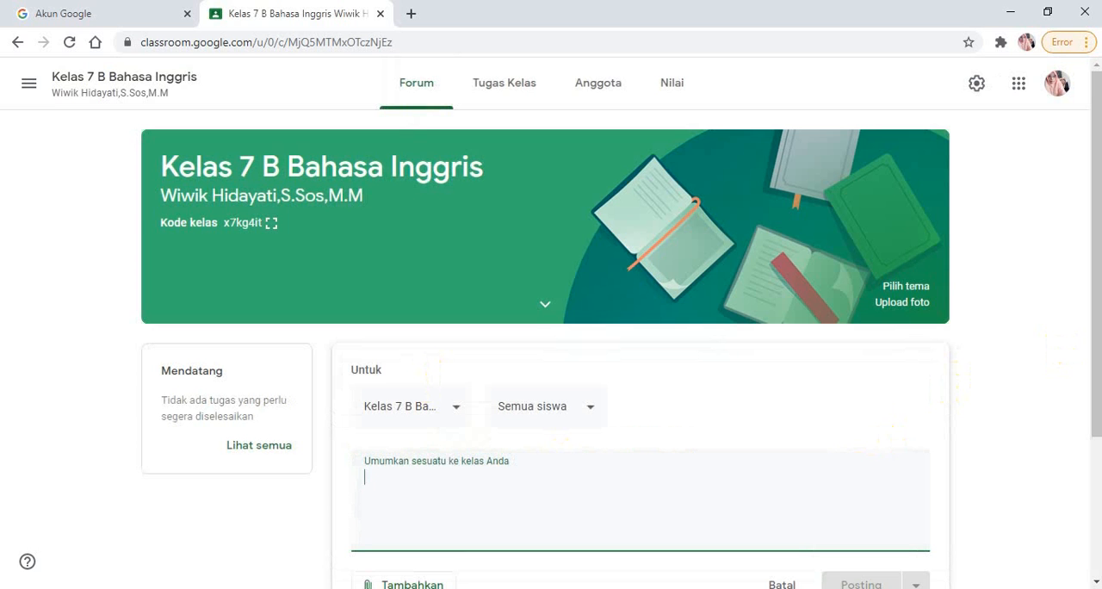
type("Silahkan")
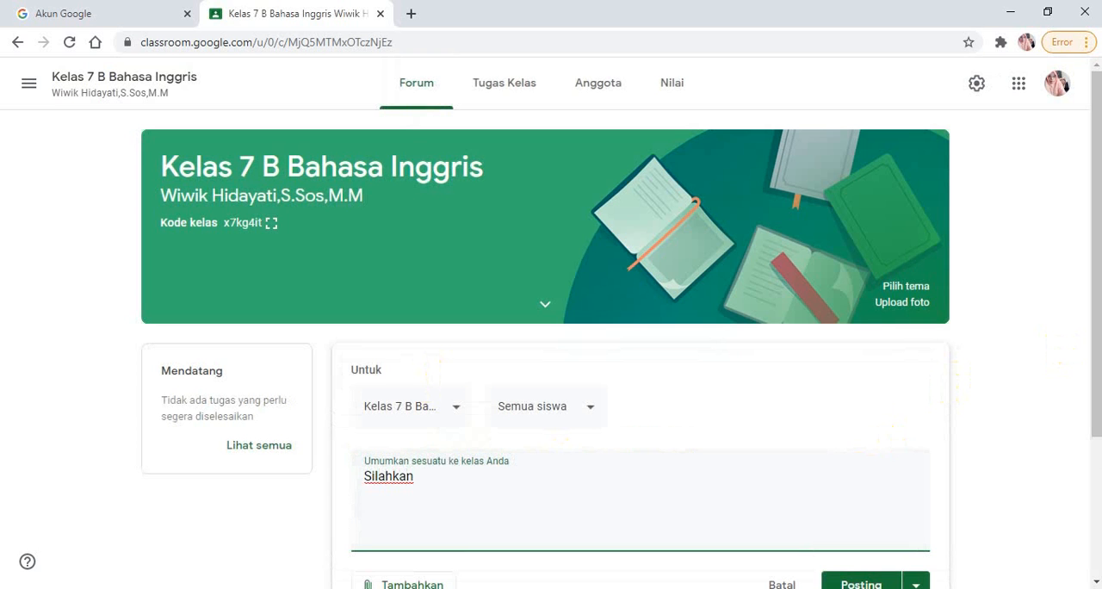
type(" gabung kelas ")
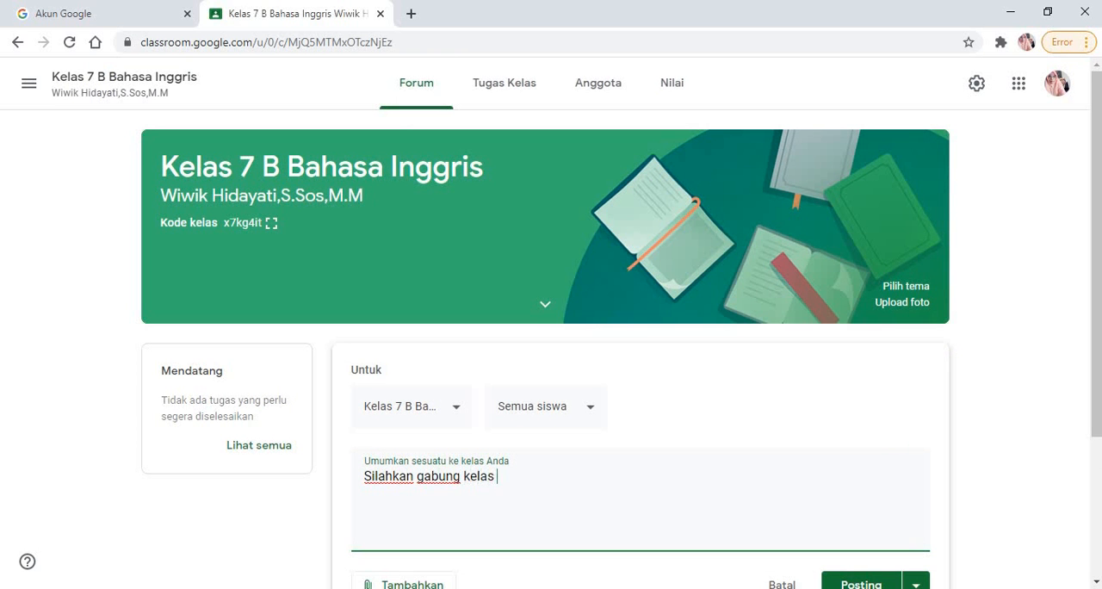
type("ini dengan kod")
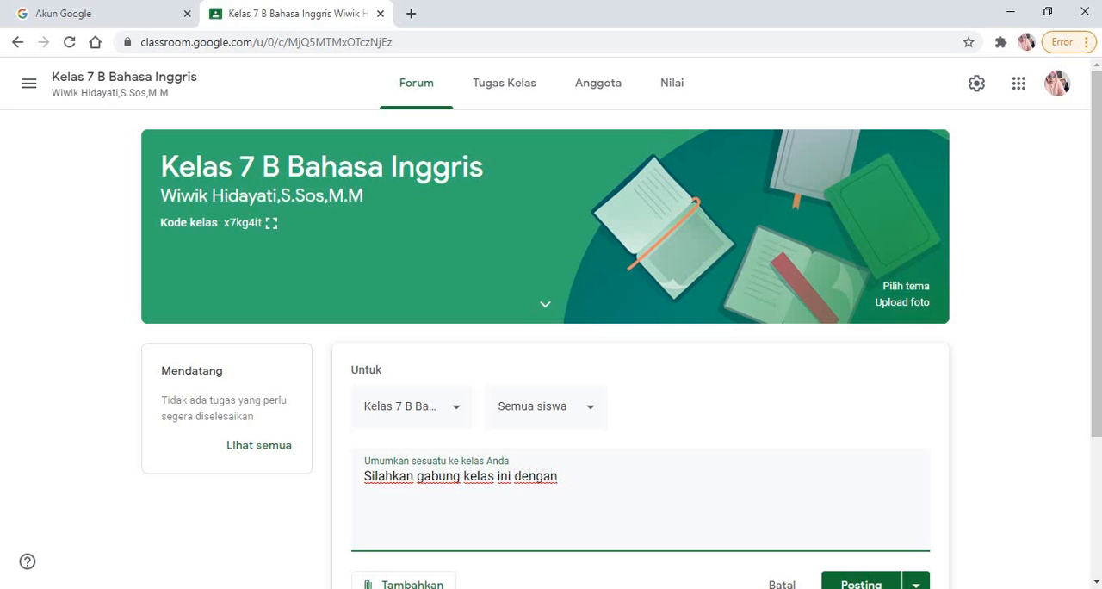
type("e kelas")
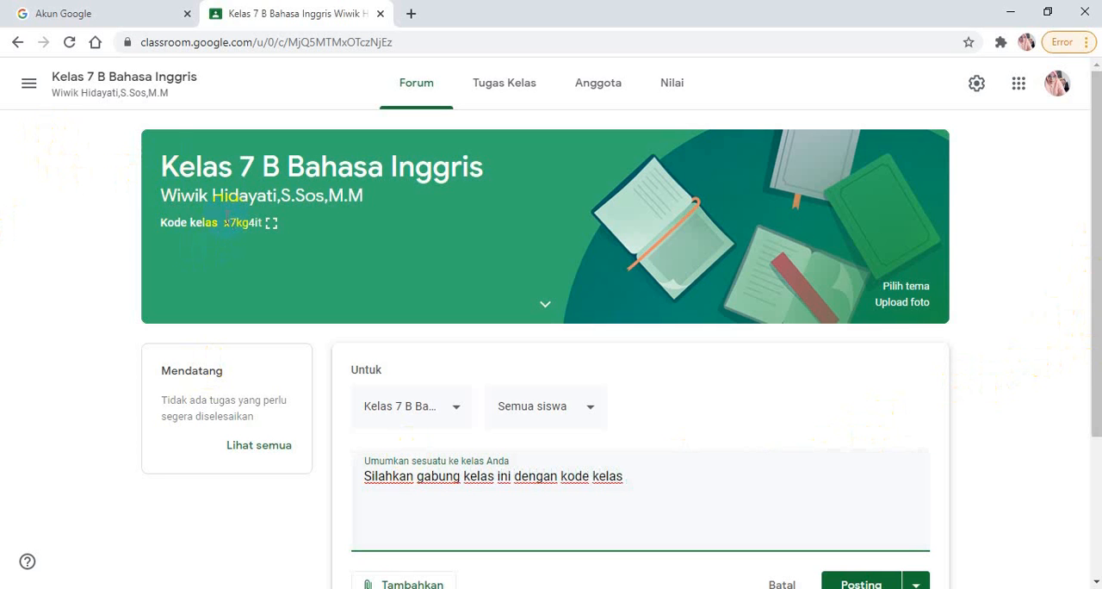
Copy the class code from the banner to the end of the announcement text and put a colon before it
left_click_drag(222, 222, 259, 223)
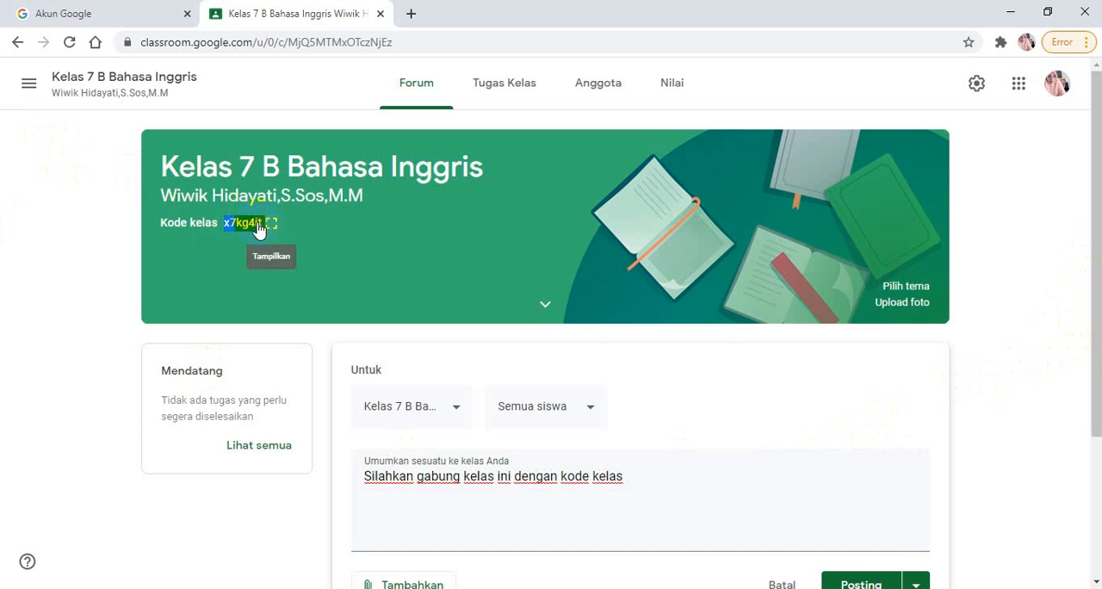
right_click(252, 231)
left_click(274, 240)
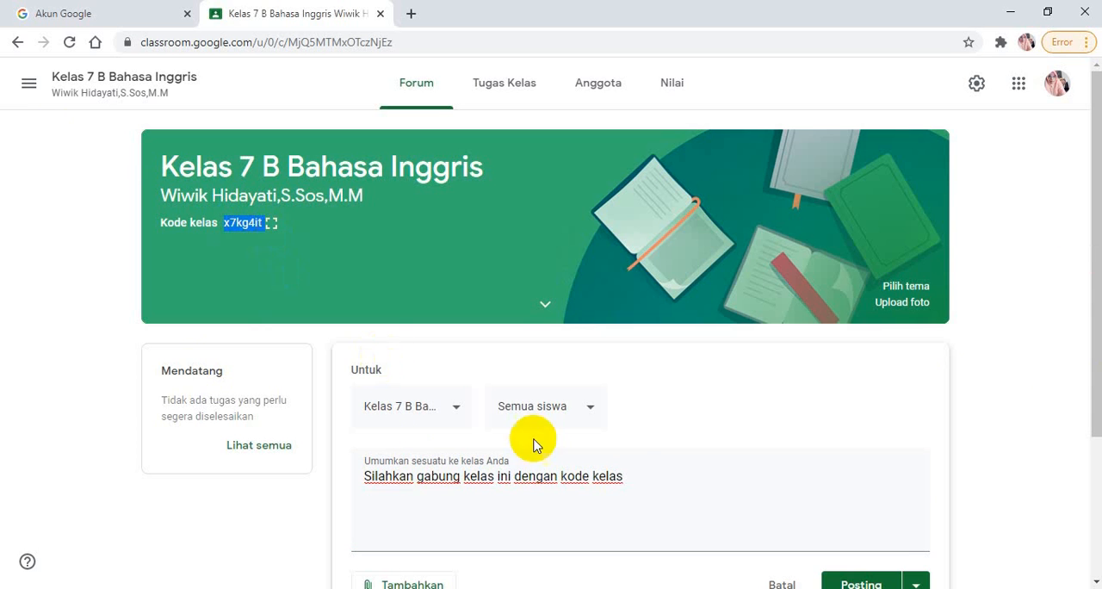
left_click(634, 475)
right_click(635, 474)
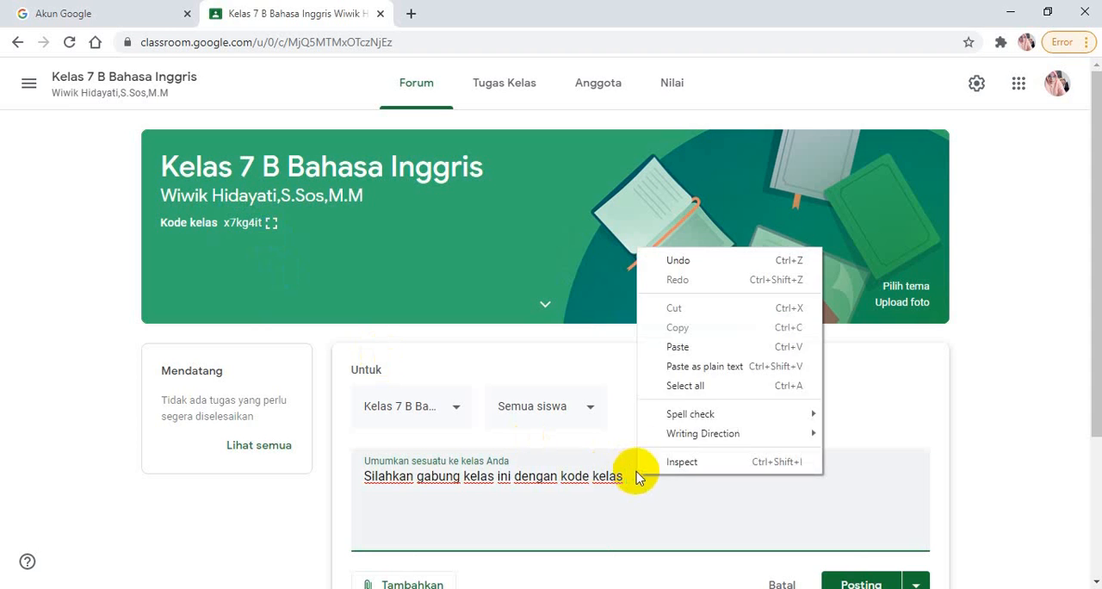
left_click(677, 346)
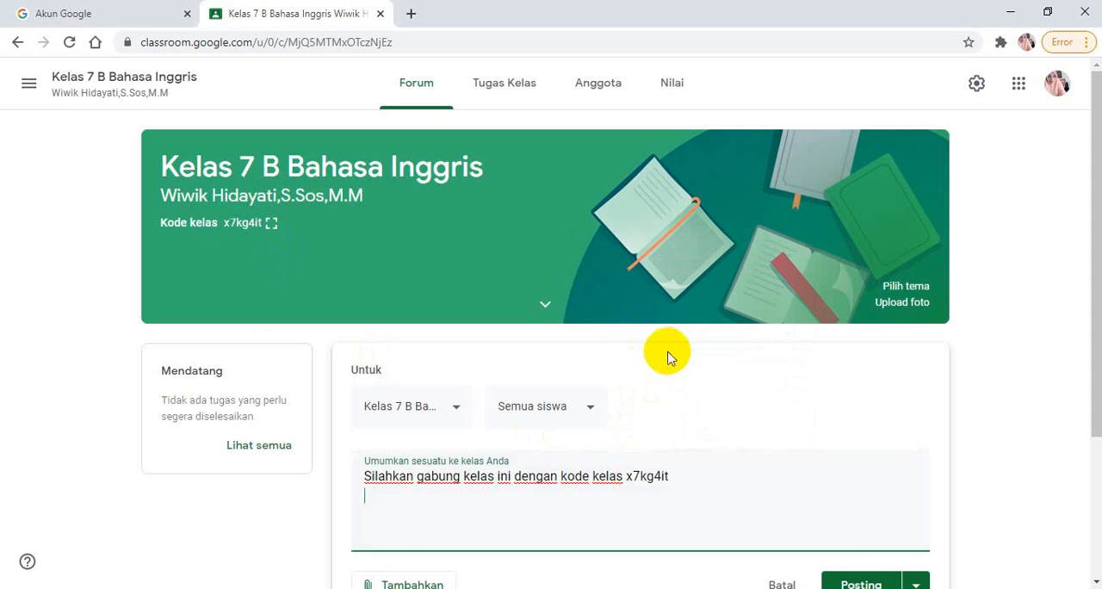
left_click(624, 476)
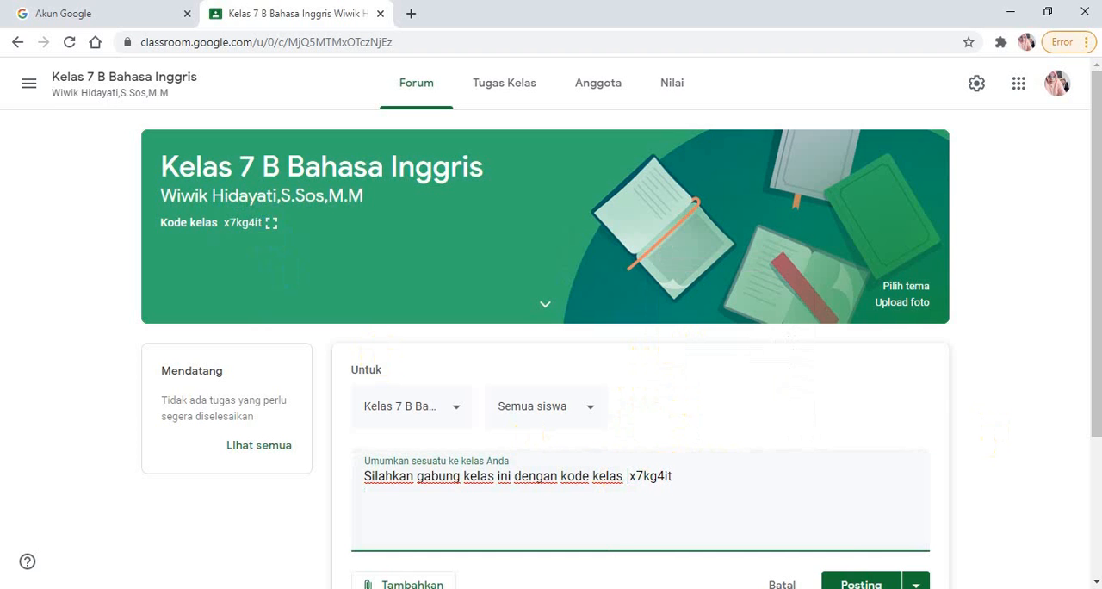
type(":")
left_click(1054, 429)
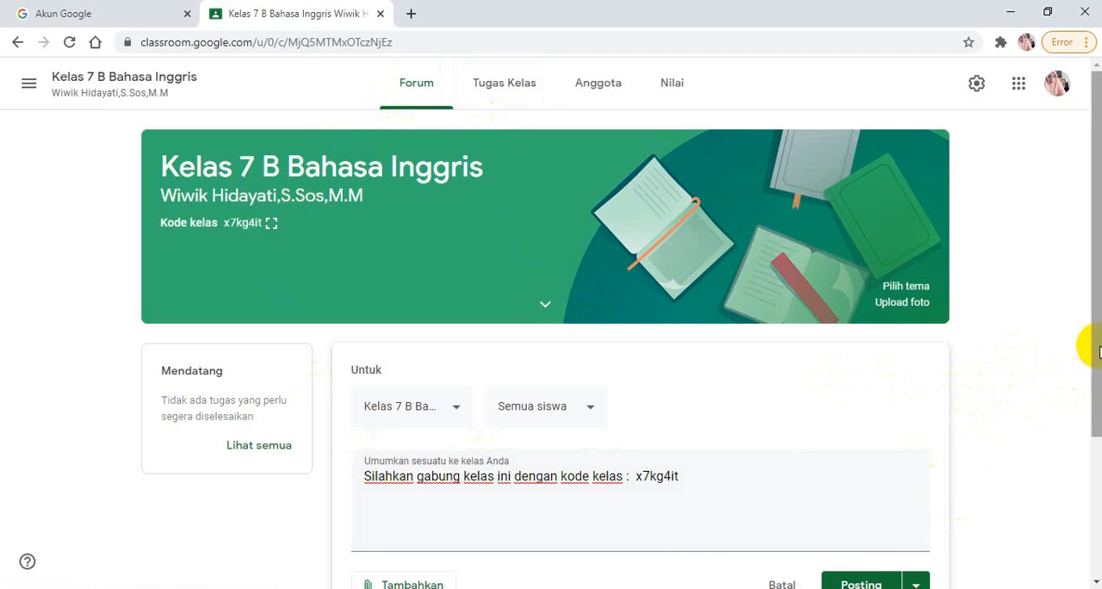
Check the attachment options of the announcement and post it to the class without an attachment
left_click_drag(1090, 340, 1089, 437)
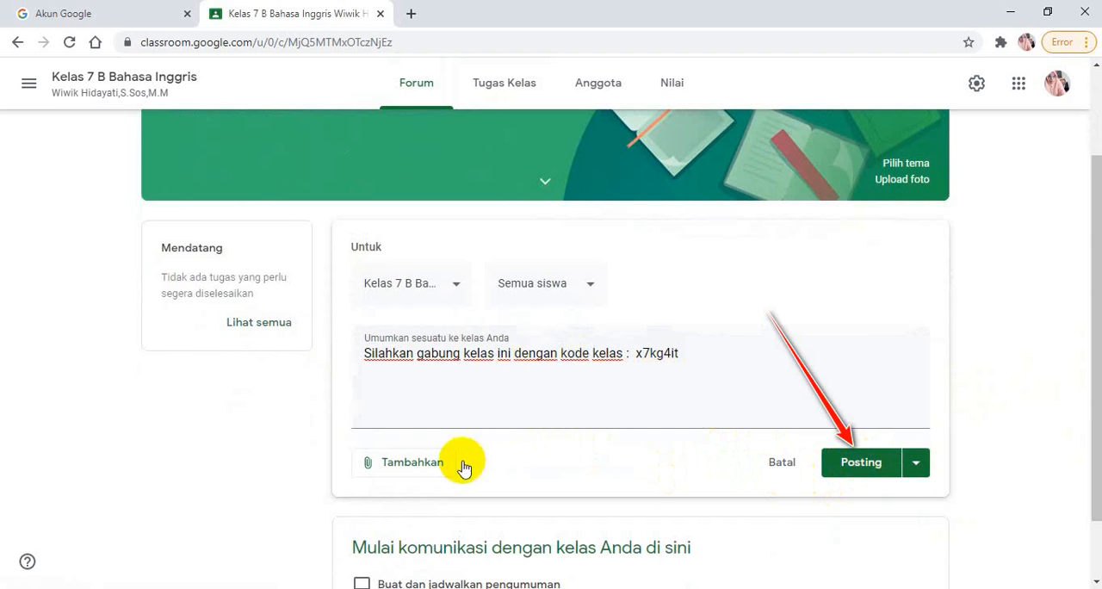
left_click(398, 472)
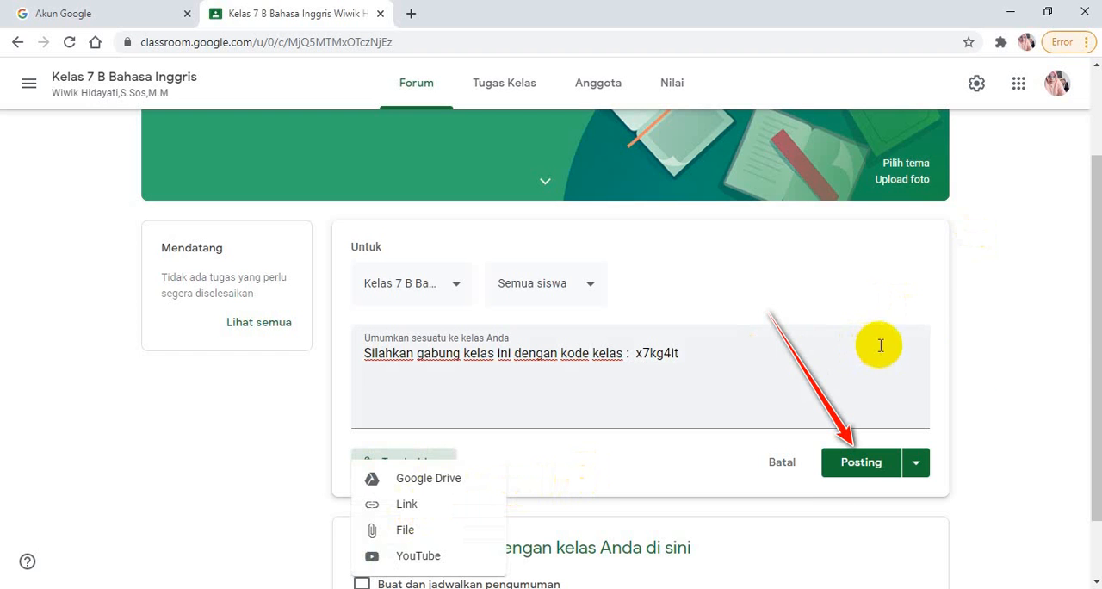
left_click(1075, 365)
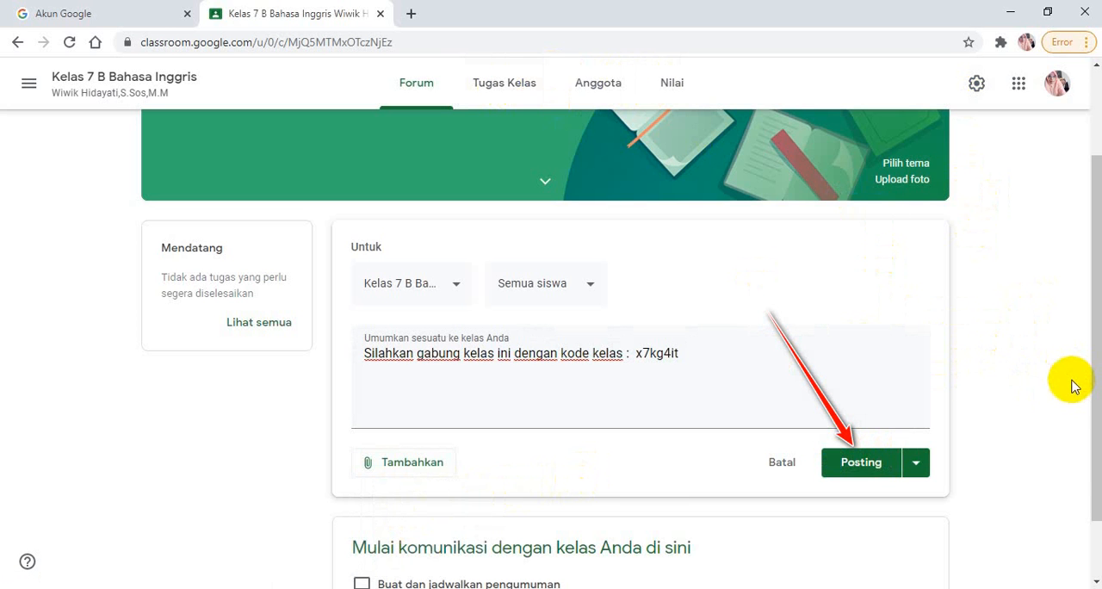
left_click(865, 469)
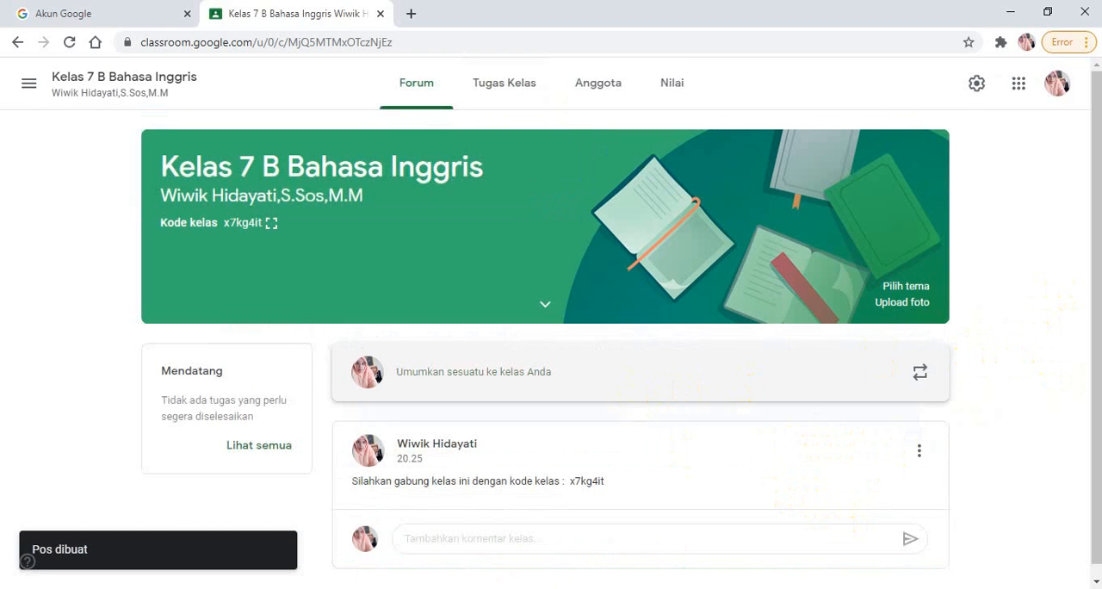
Go to the class's Tugas Kelas page and start a new assignment (Tugas)
scroll(1081, 329, "down", 1)
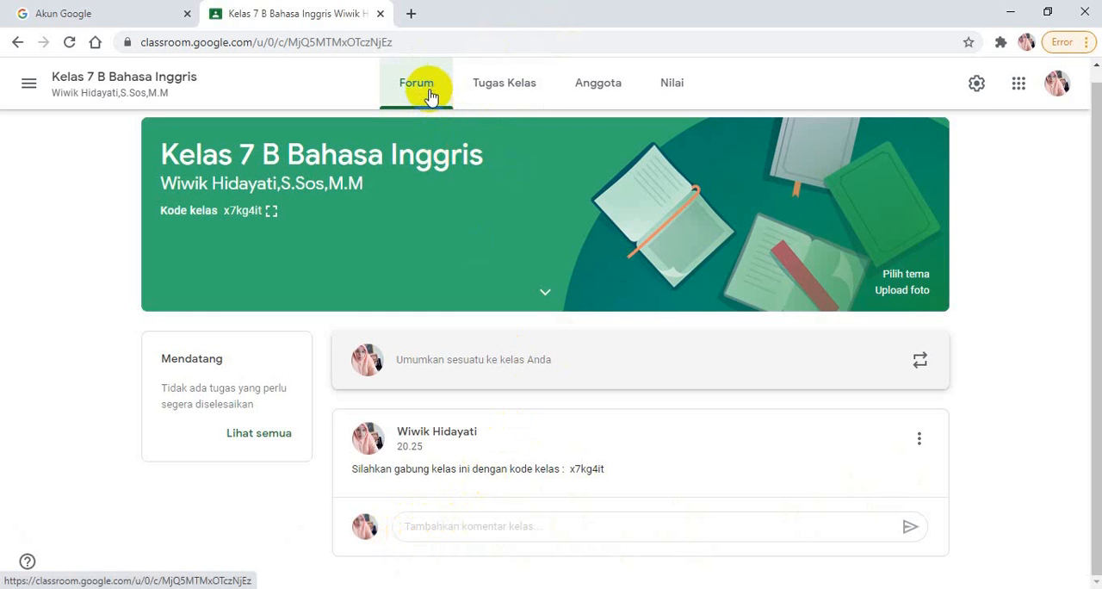
left_click(514, 93)
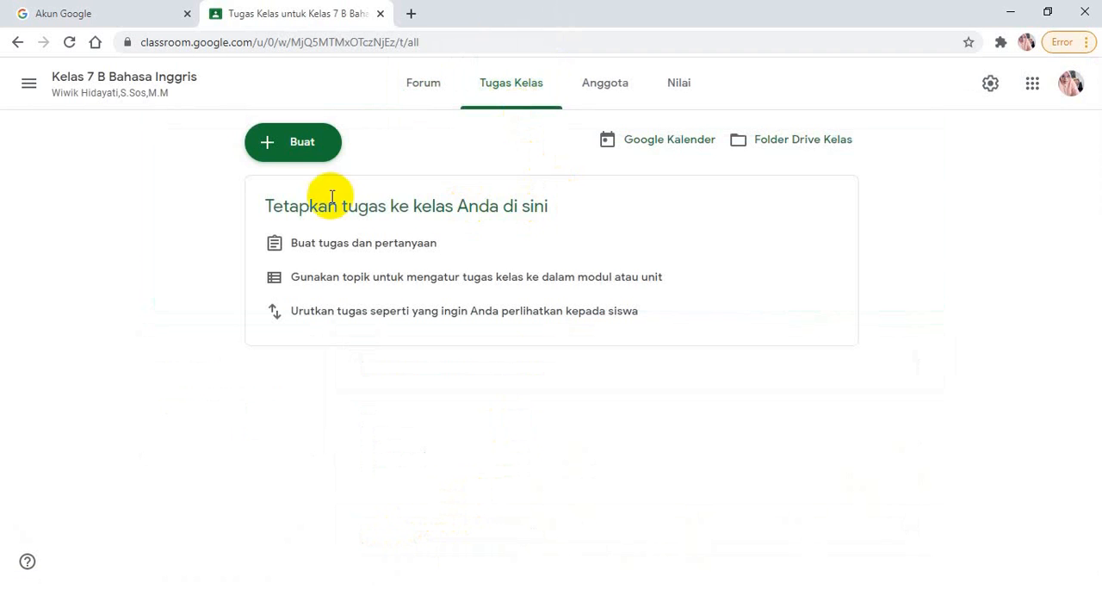
left_click(282, 159)
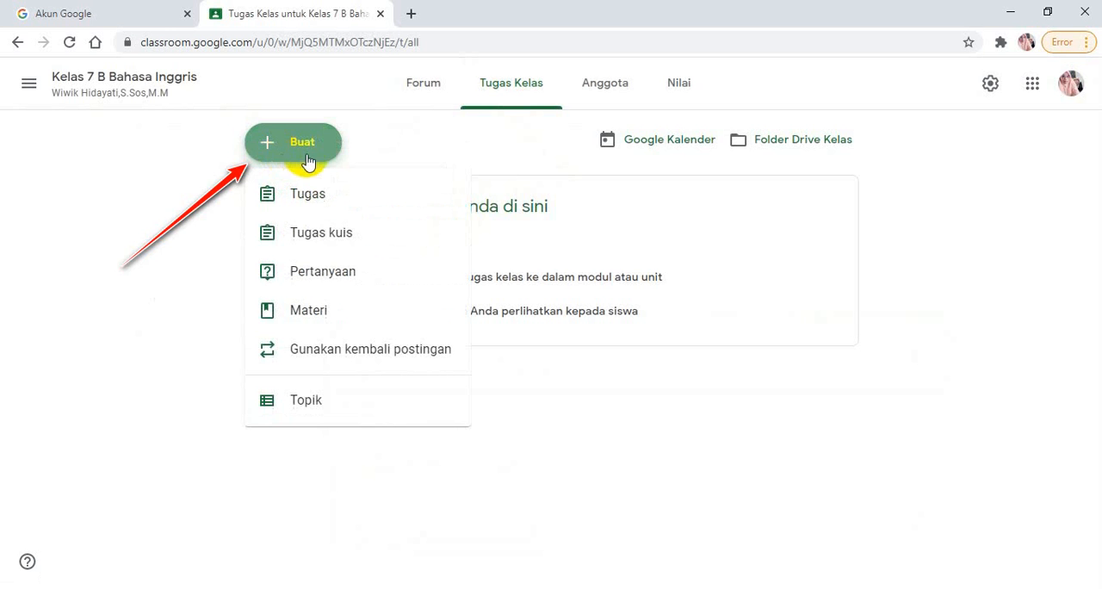
left_click(308, 210)
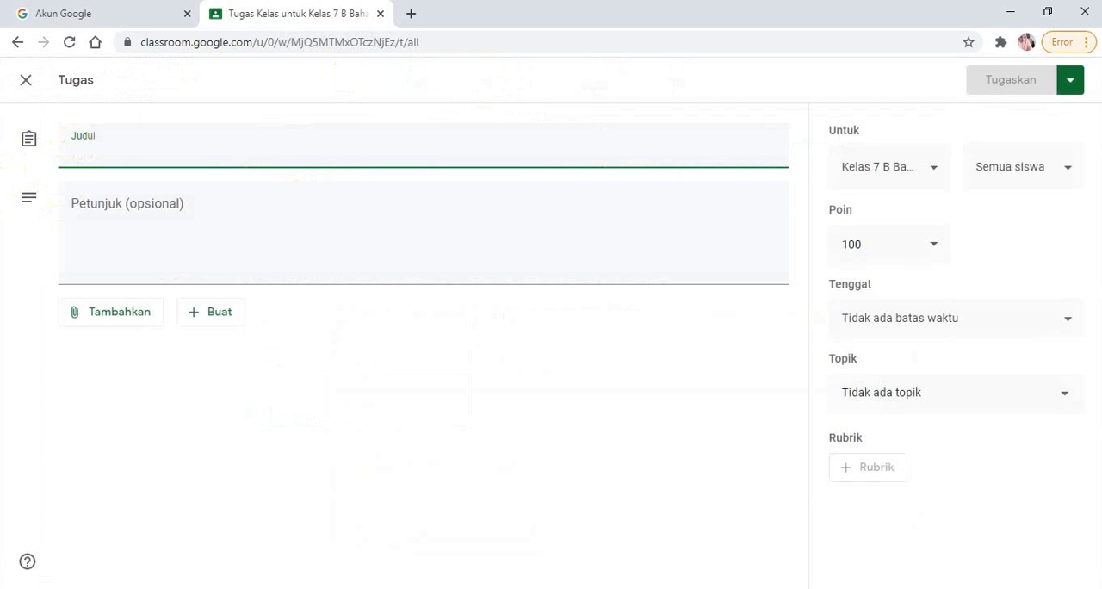
Title the new assignment "Personal Pronoun"
type("Pe")
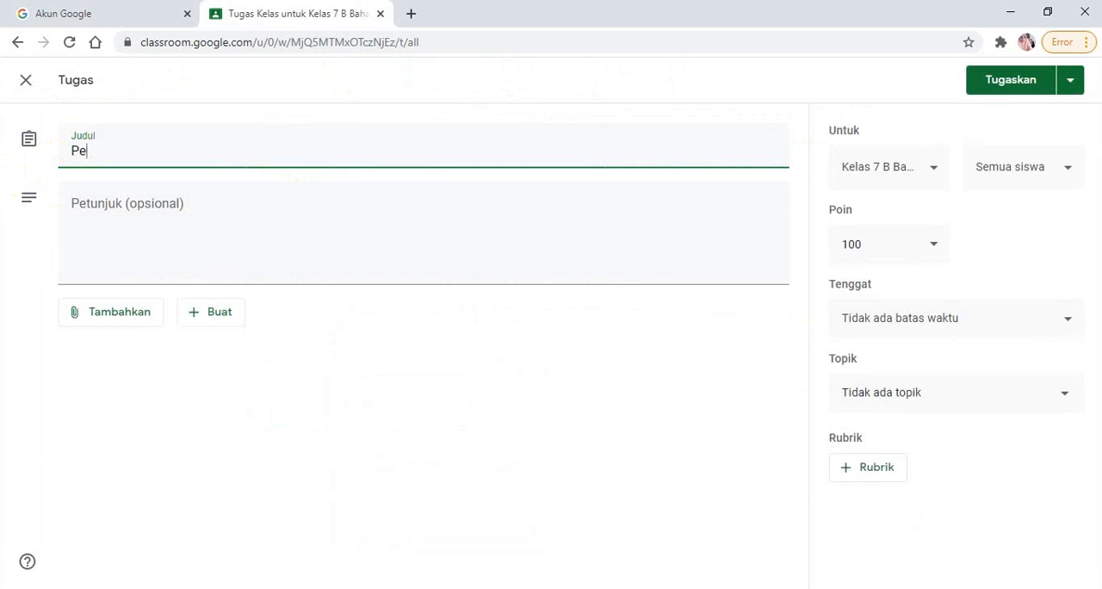
type("rsonal")
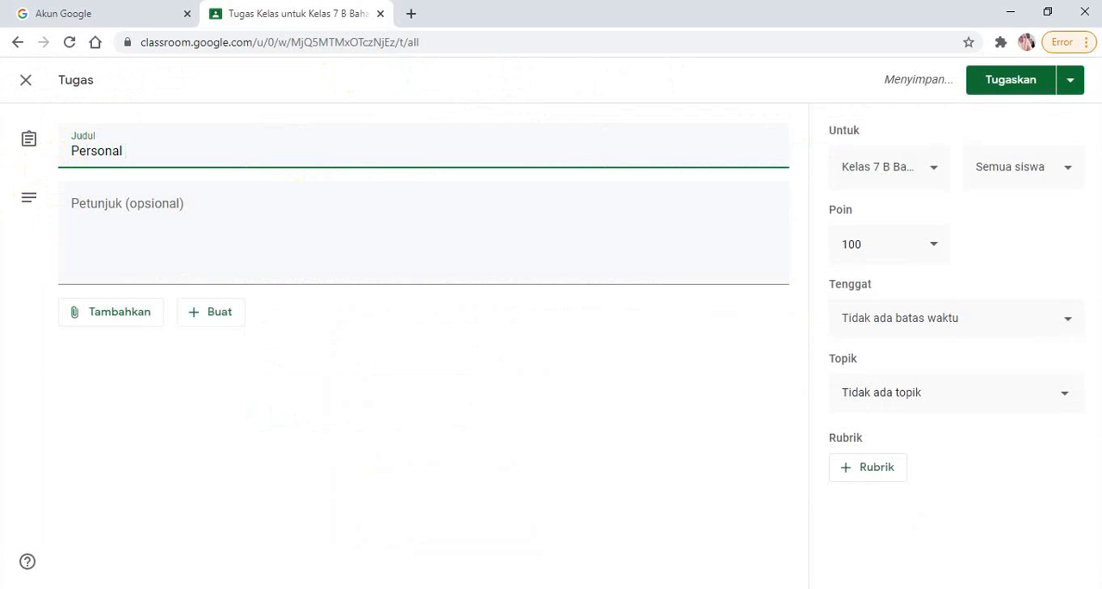
type(" Pron")
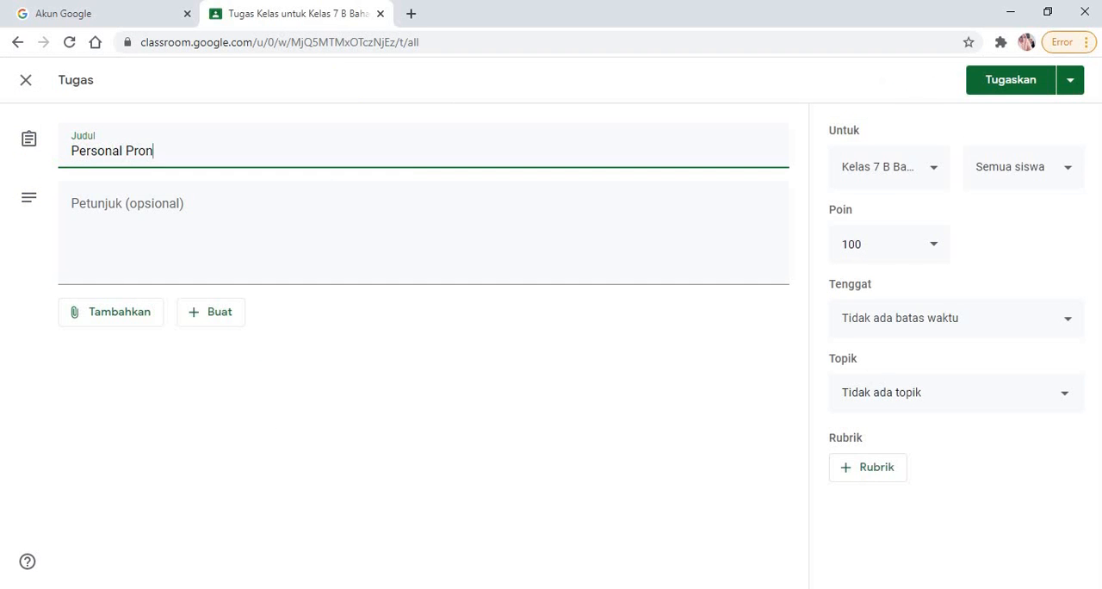
type("oun")
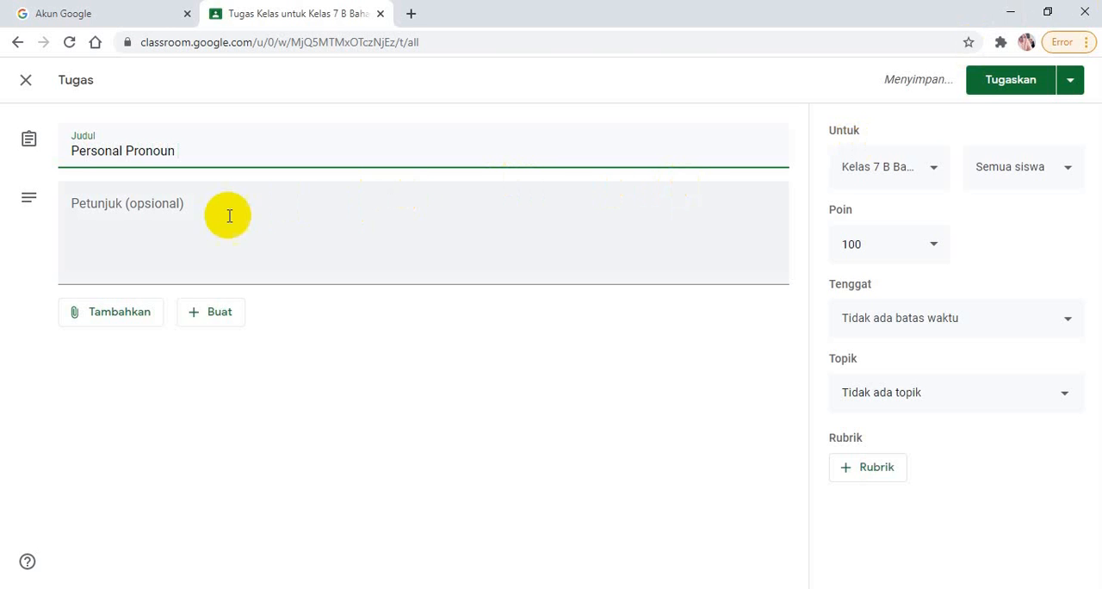
Enter the assignment instructions "Pelajari materi Personal Pronoun kemudian lanjutkan dengan mengerjakan Tugas 5"
left_click(103, 207)
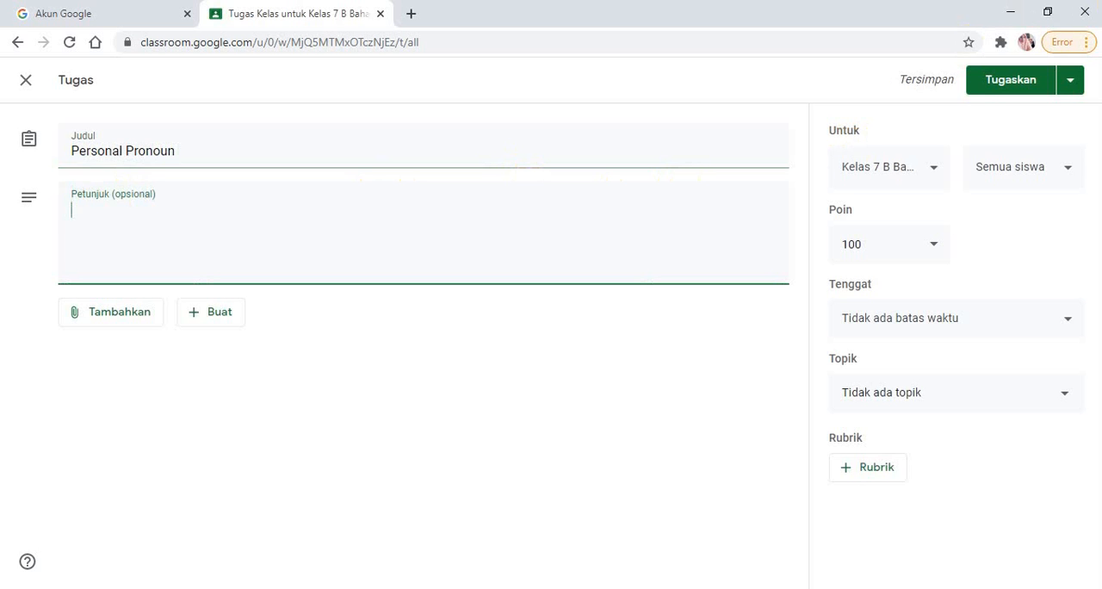
type("Pelaja")
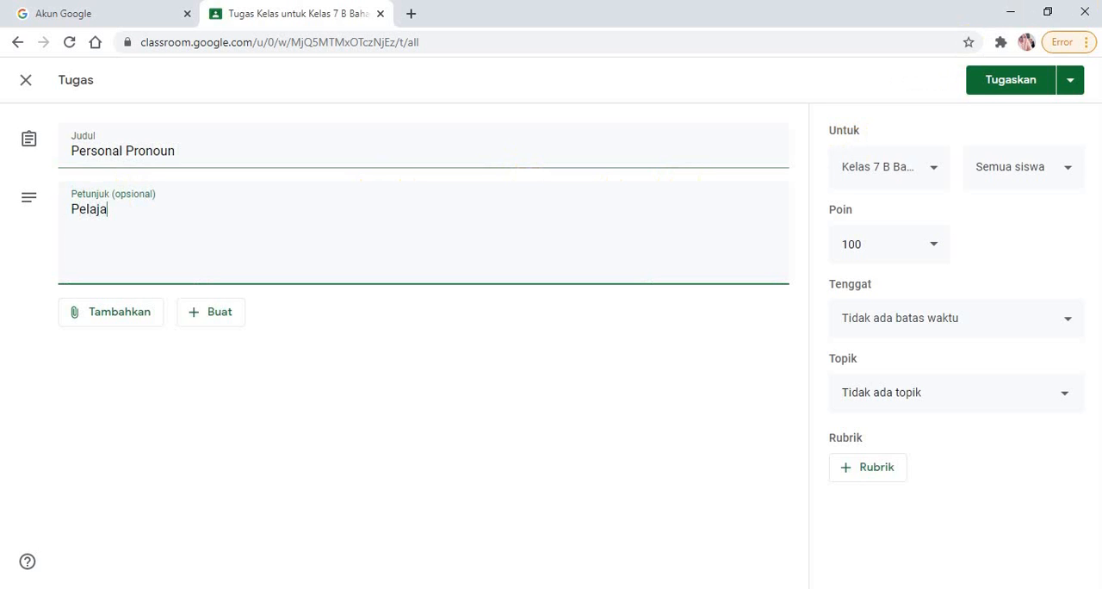
type("ri ")
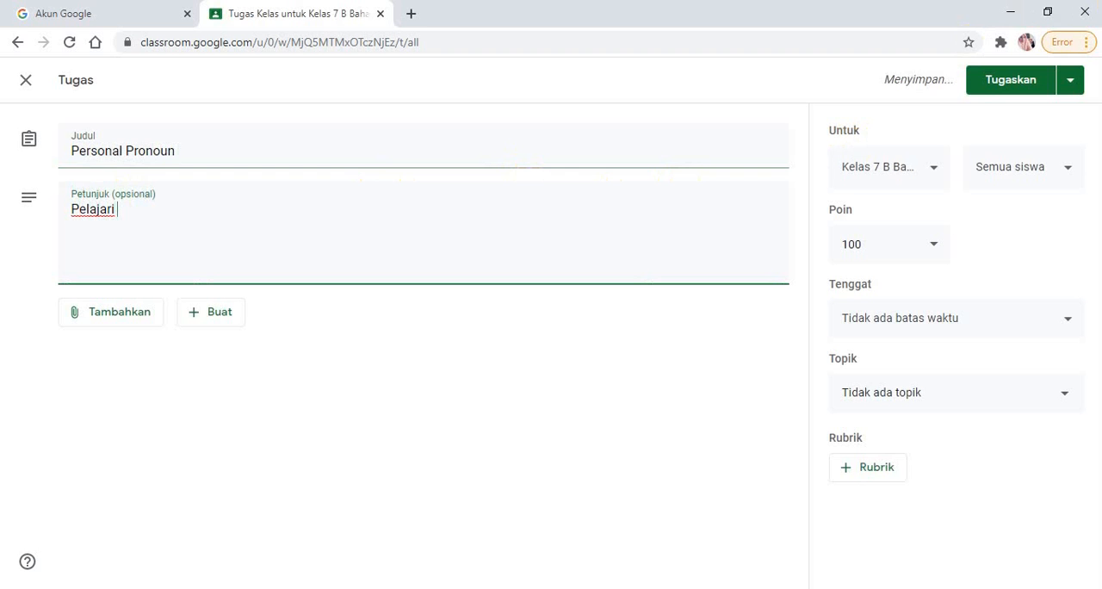
type("mate")
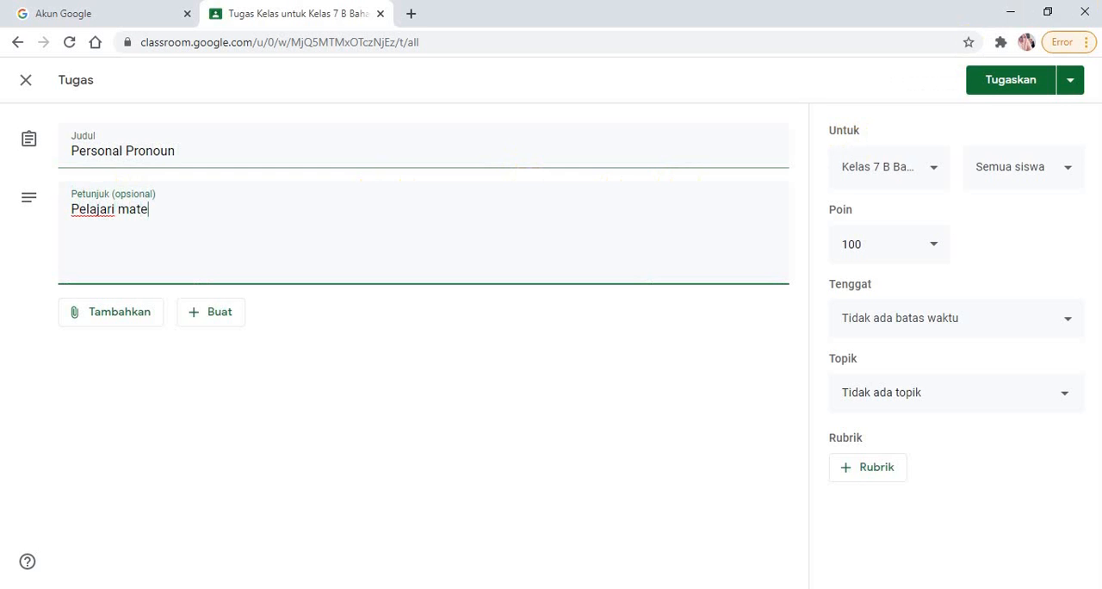
type("ri Personal Pron")
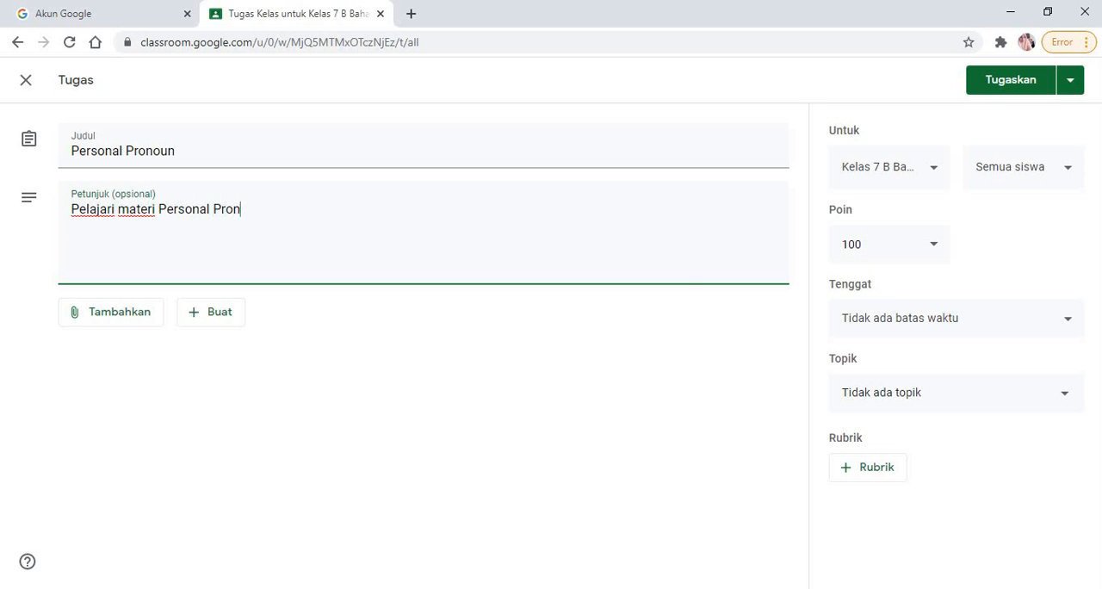
type("oun")
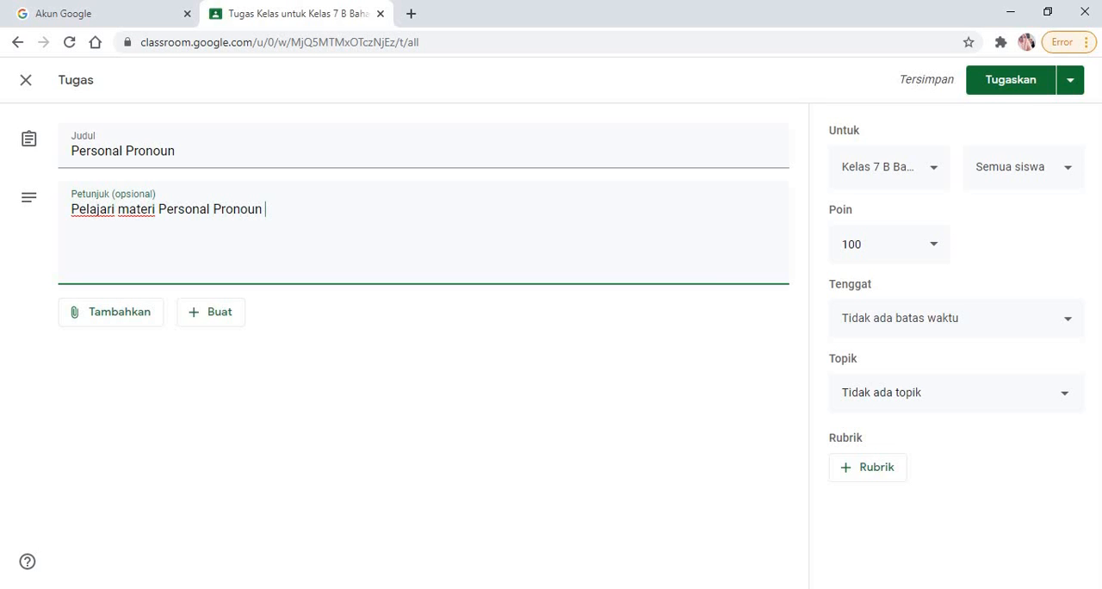
type("kemu")
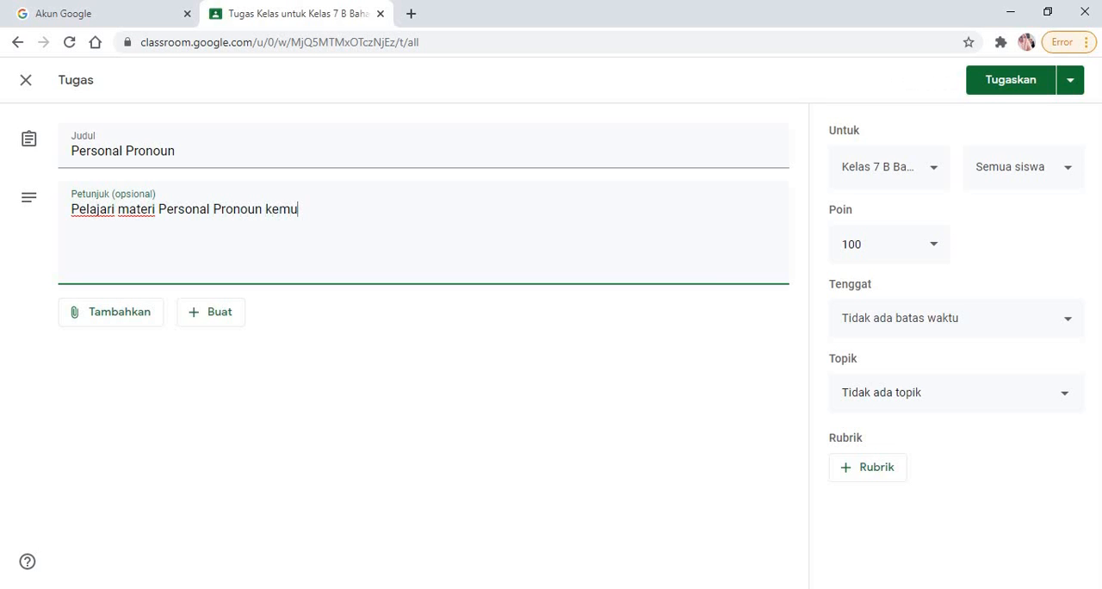
type("dian lanjutkan")
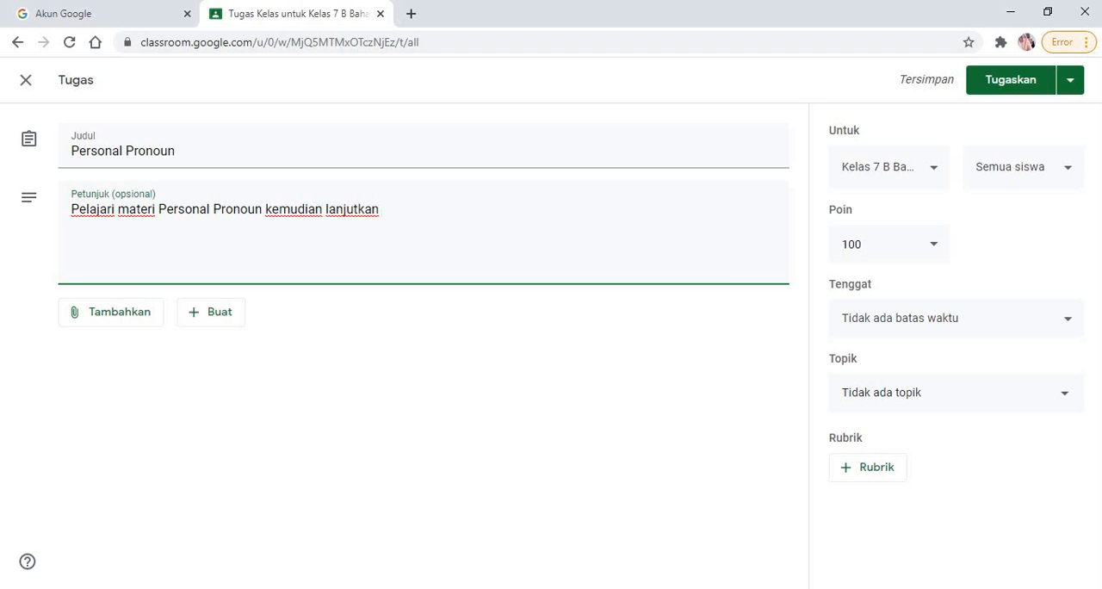
type(" dengan ")
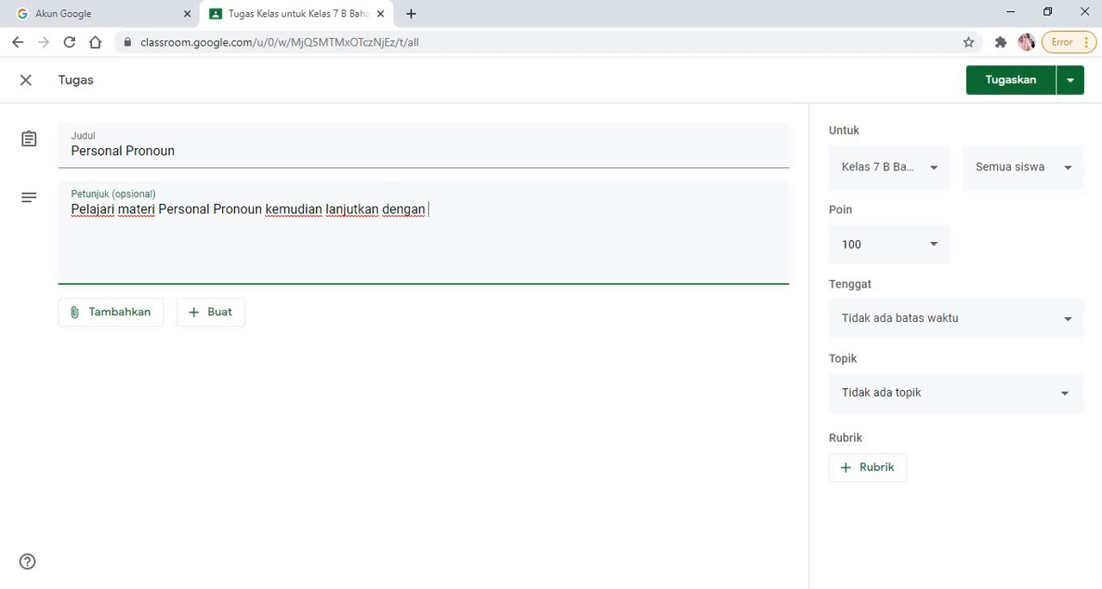
type("mengerjakan T")
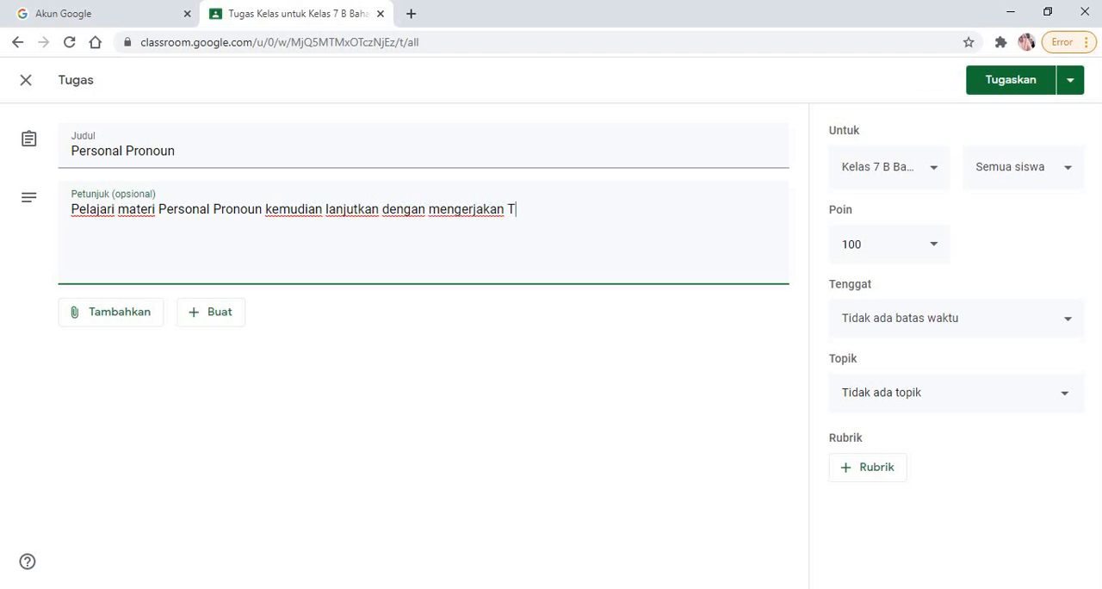
type("ugas 5")
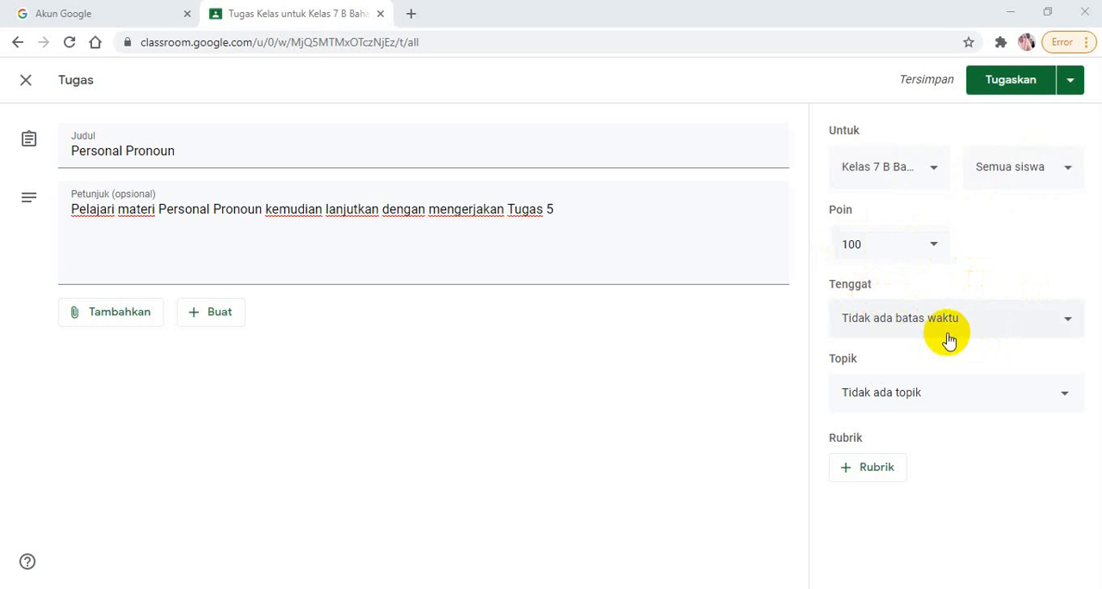
left_click(1071, 322)
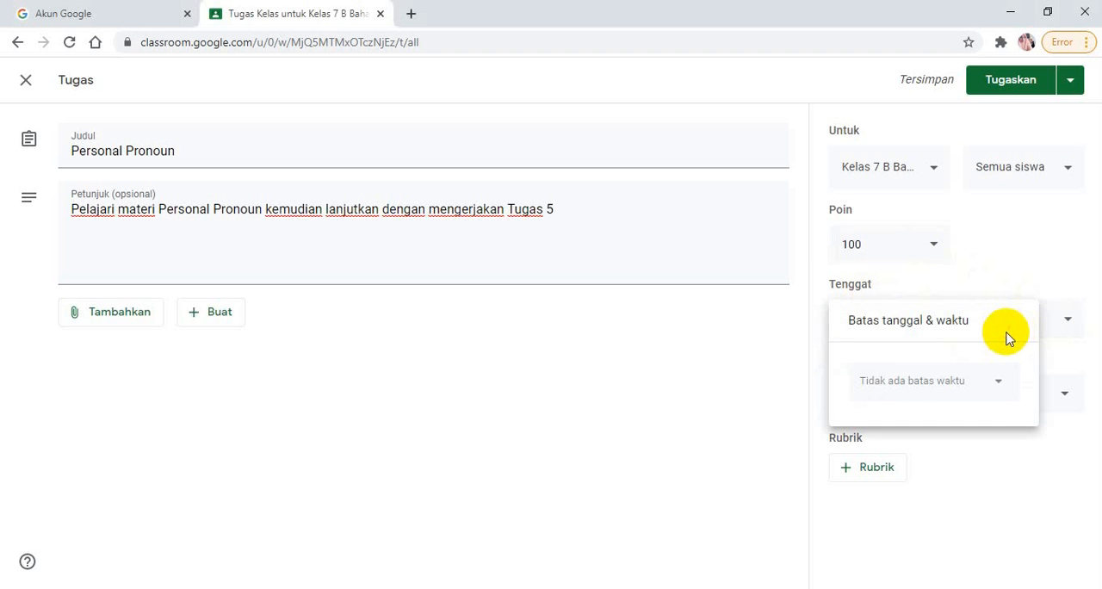
left_click(1001, 390)
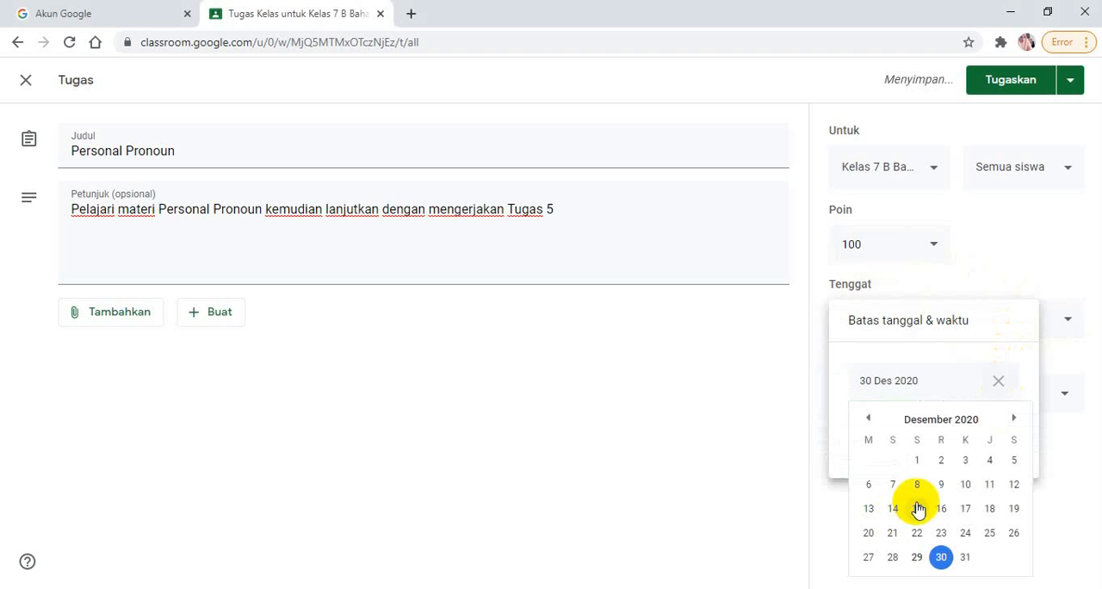
left_click(869, 418)
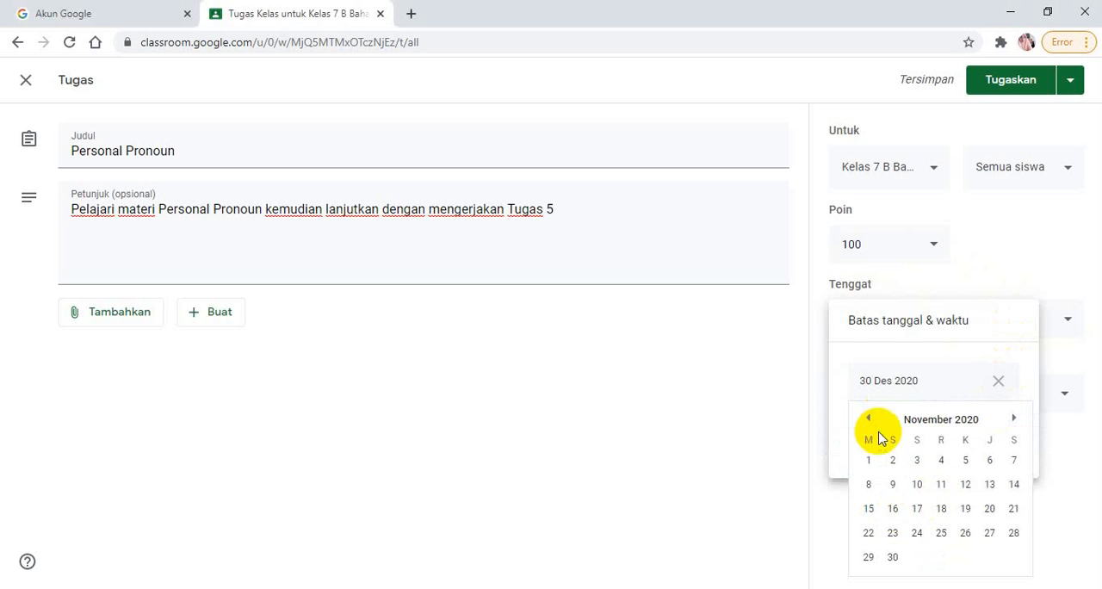
left_click(893, 486)
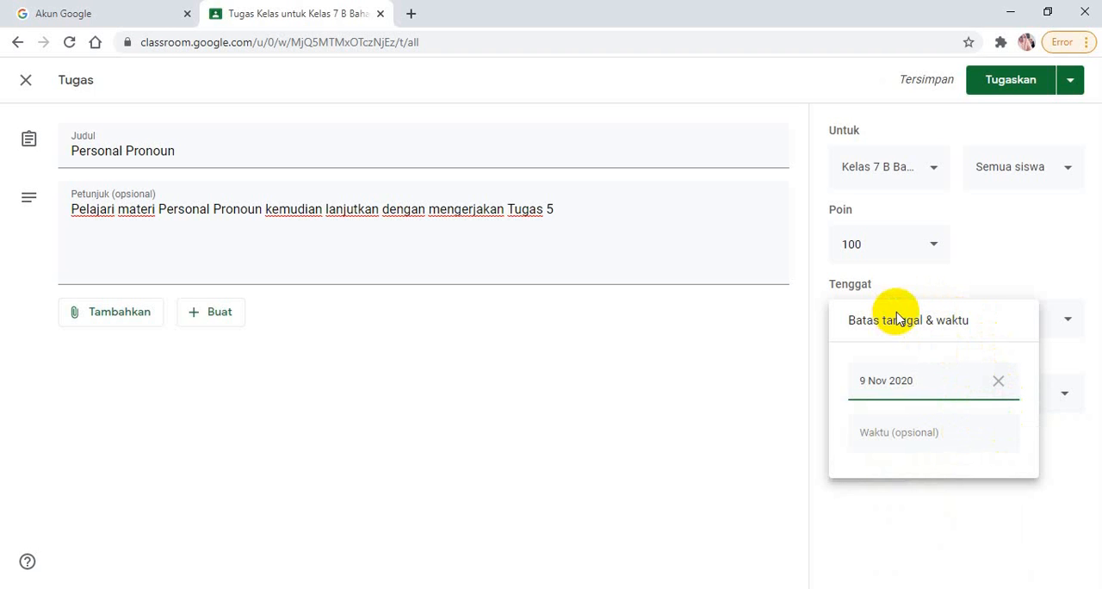
left_click(997, 380)
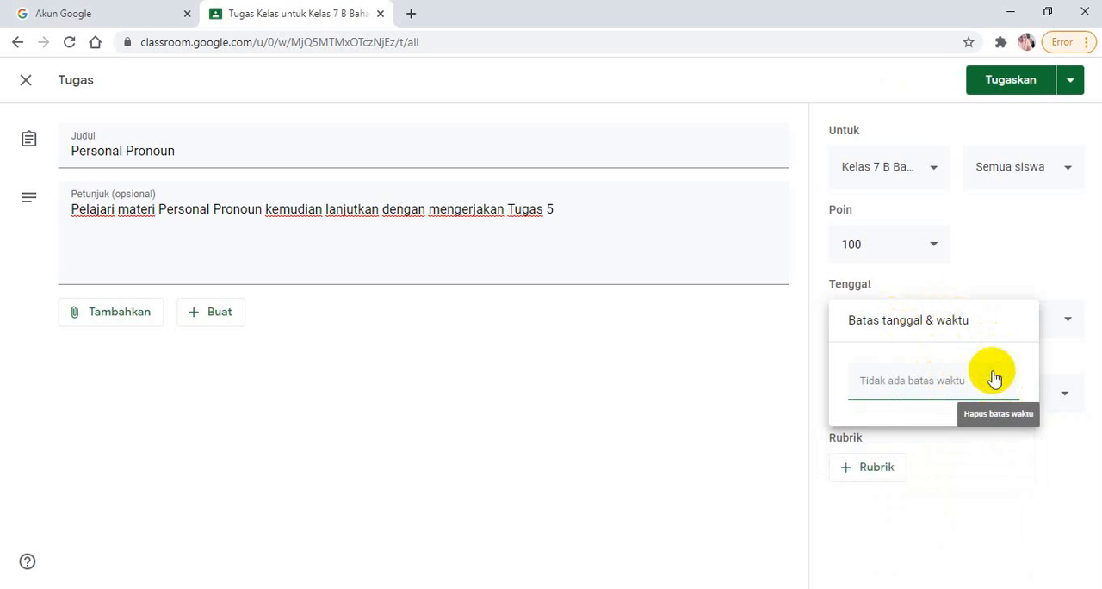
left_click(1011, 258)
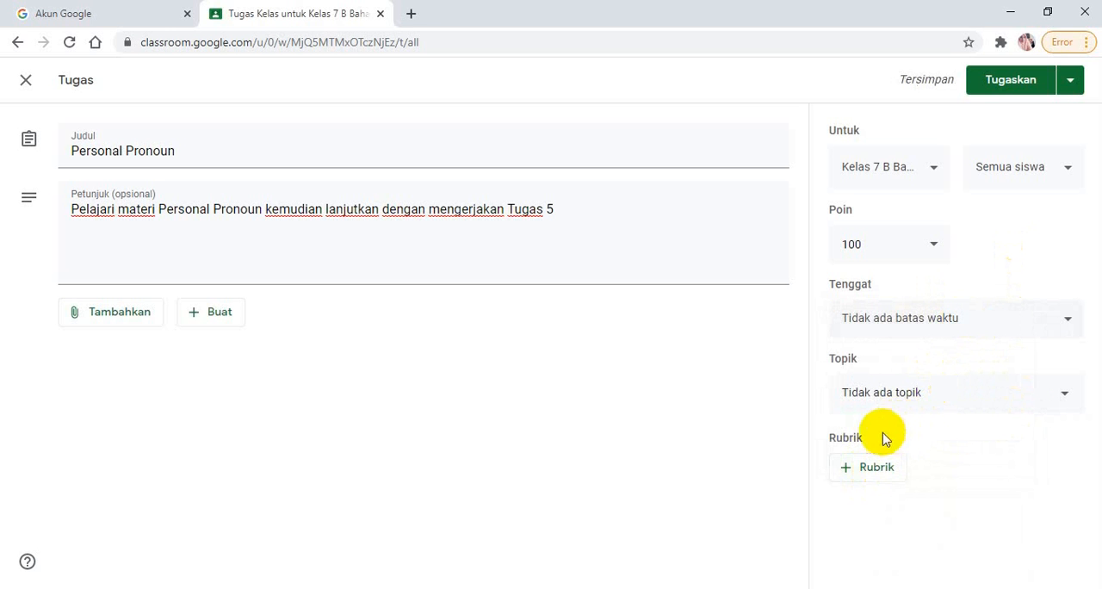
Create a new topic named "Tugas 5 (Personal Pronoun)" for the assignment
left_click(1065, 398)
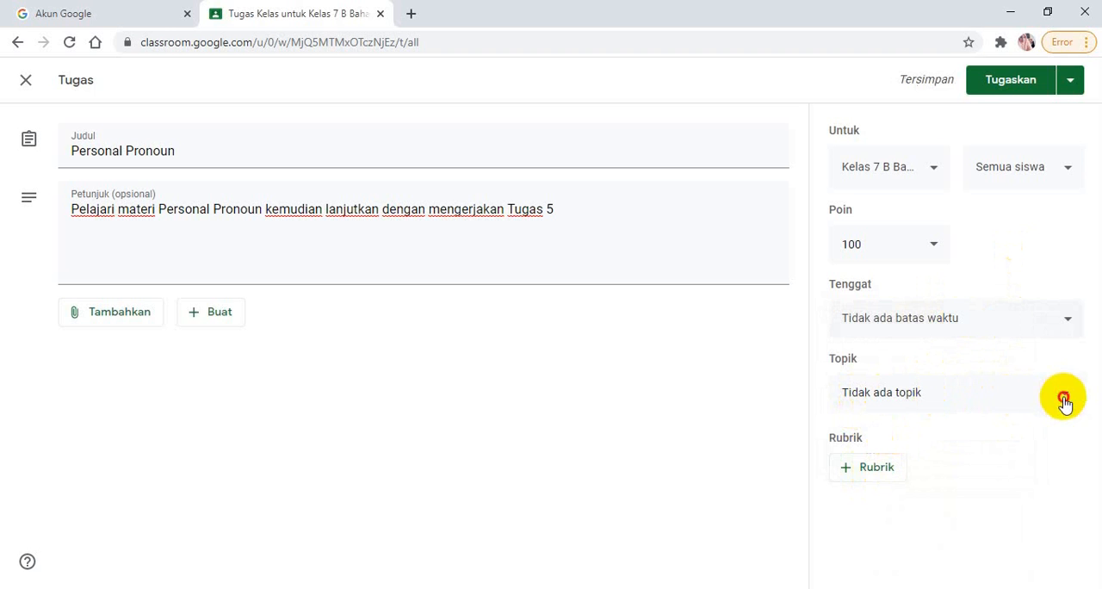
left_click(894, 431)
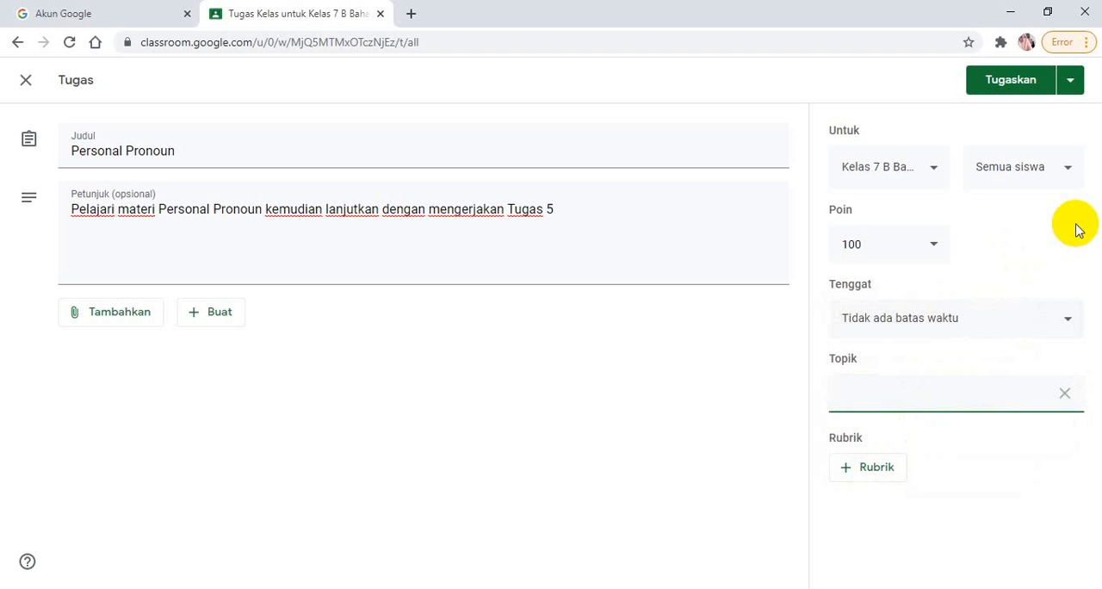
type("Tugas 5")
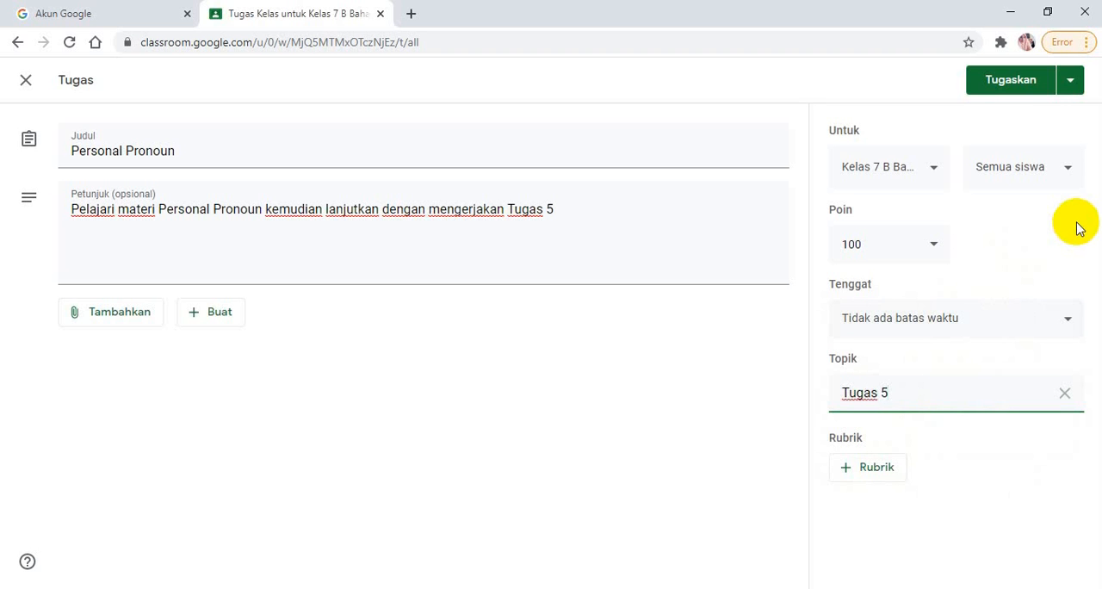
type("(Personal Pronoun")
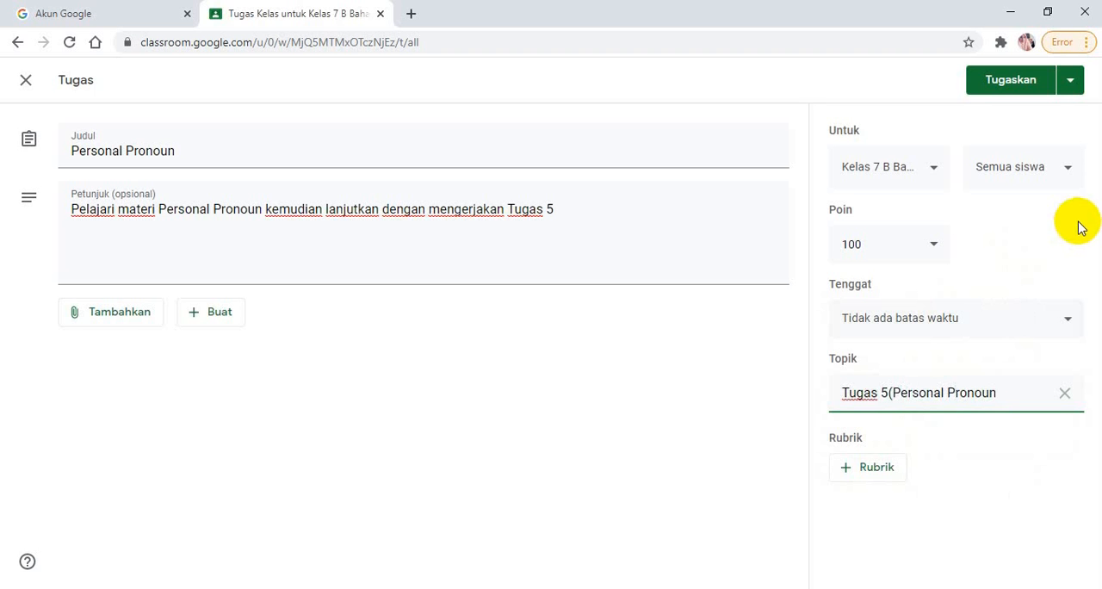
type(")")
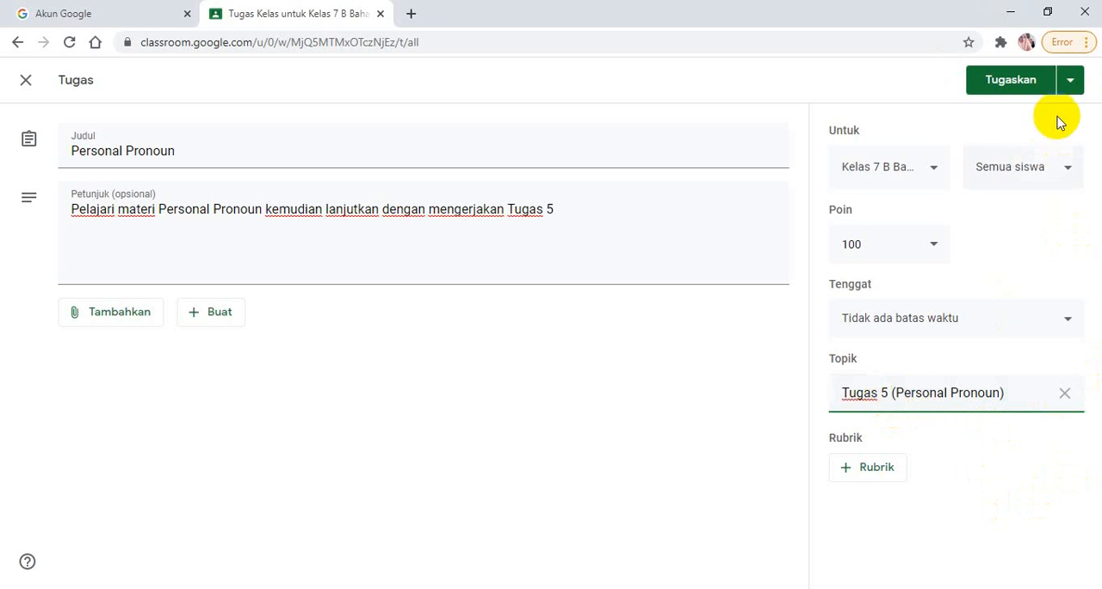
Search Google Drive for "Personal Pronoun" to find a file to attach to the assignment
left_click(105, 325)
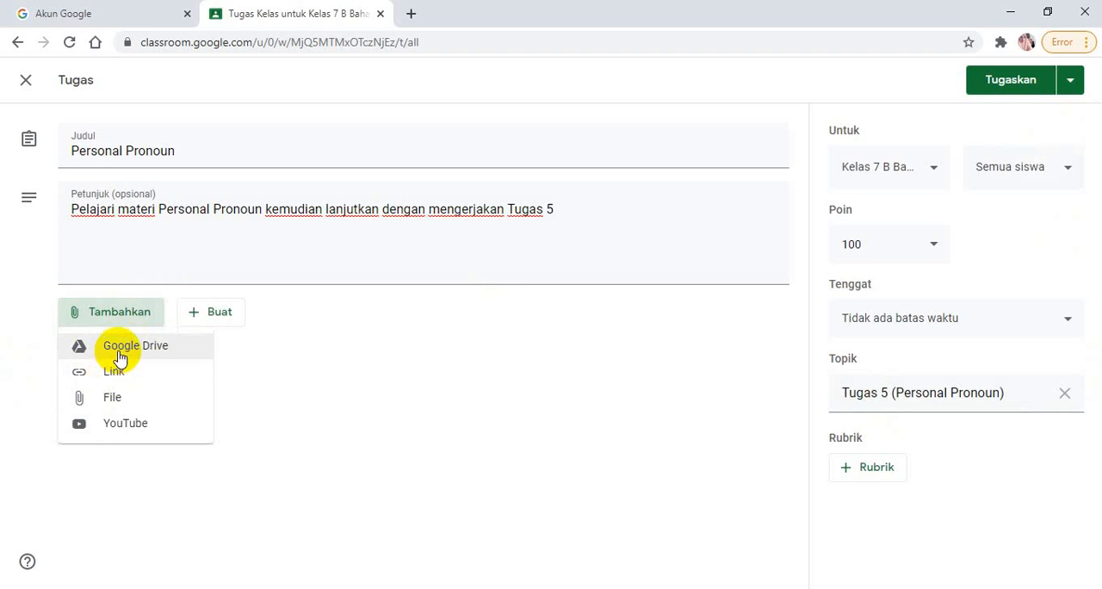
left_click(119, 357)
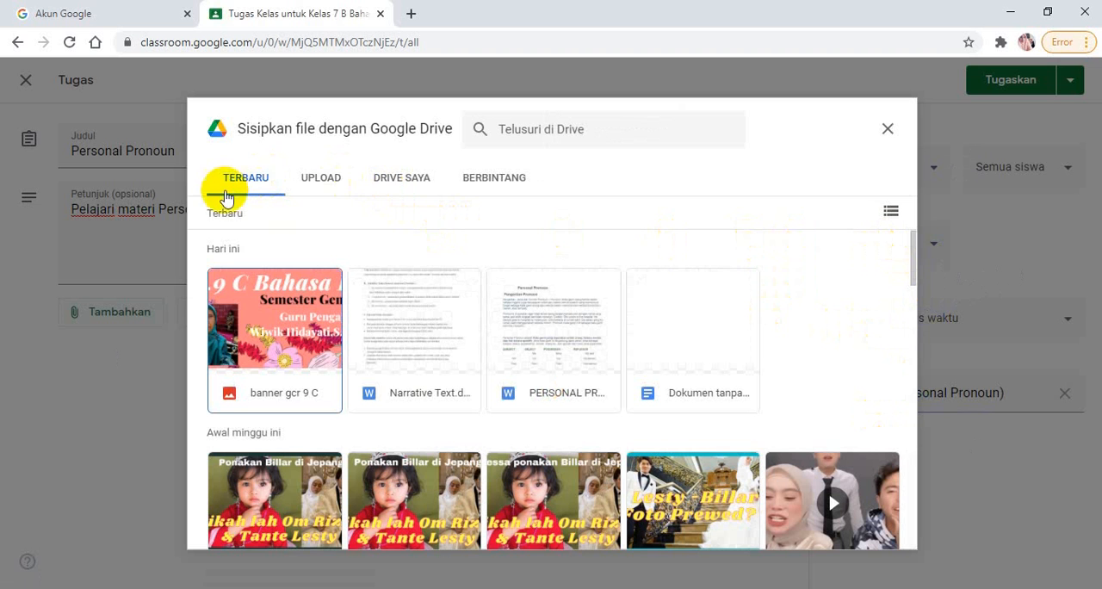
left_click(403, 182)
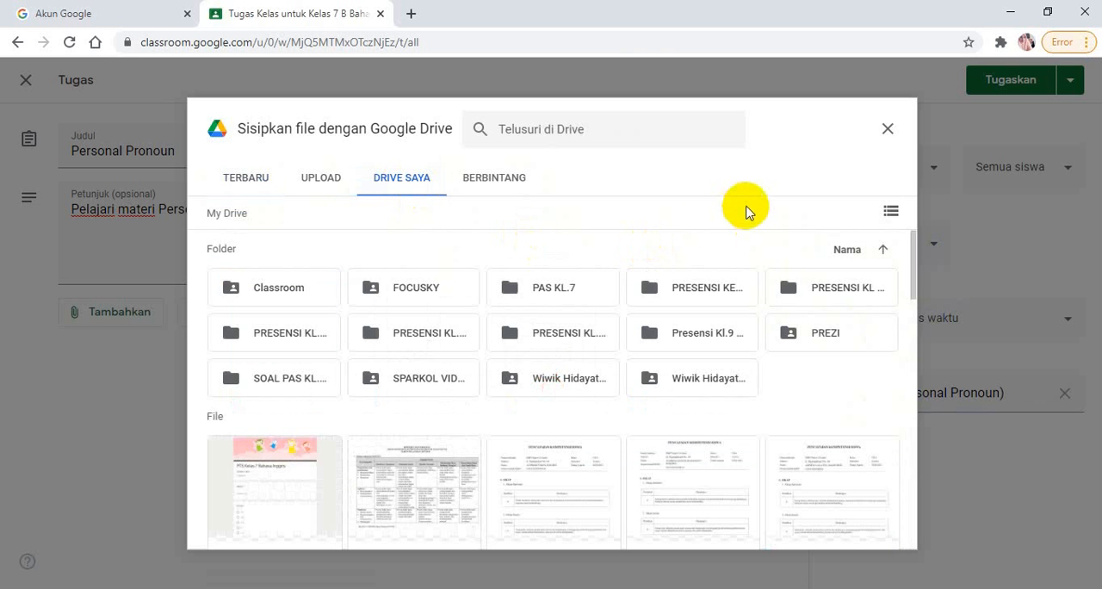
left_click(516, 128)
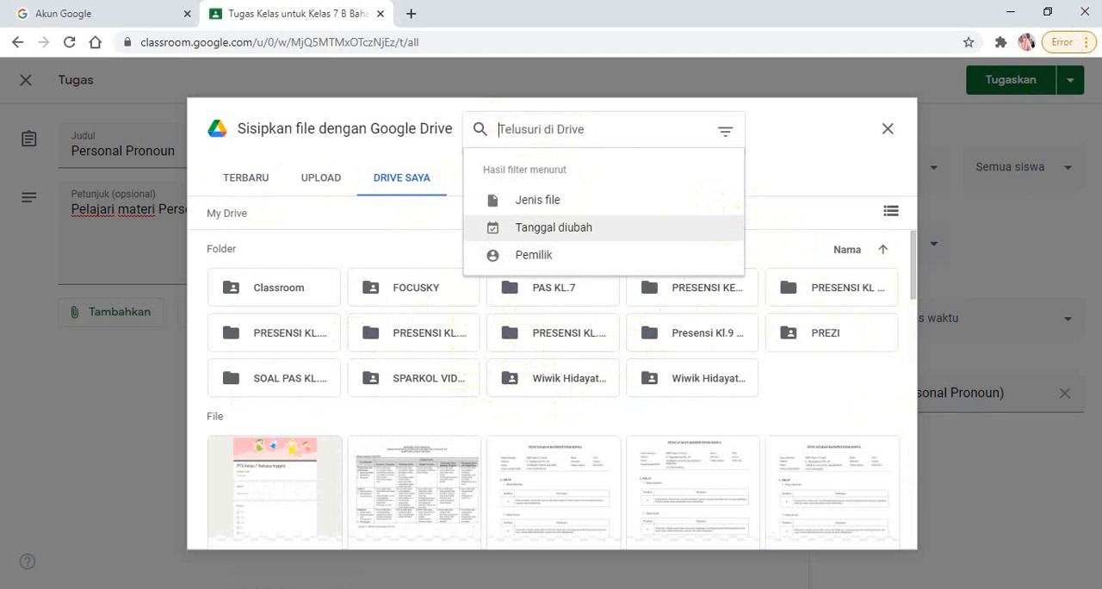
type("P")
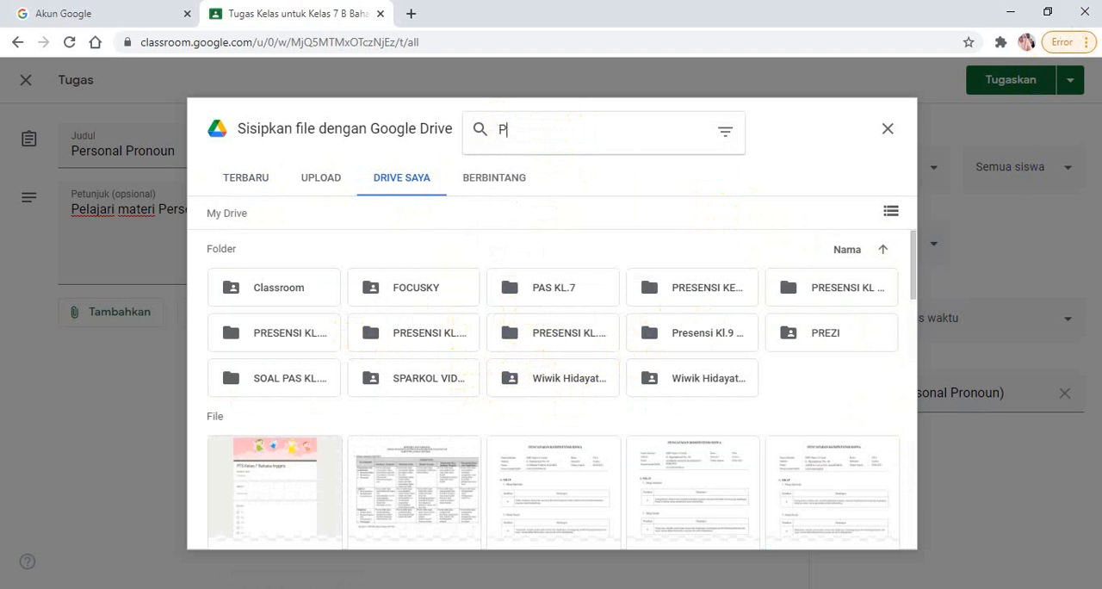
type("ers")
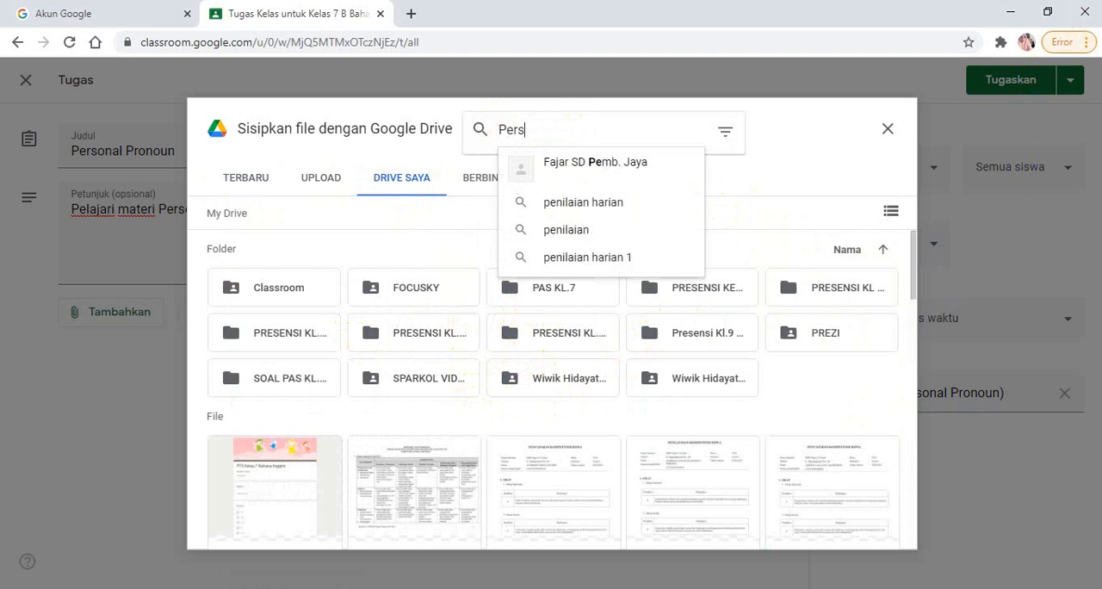
type("onal")
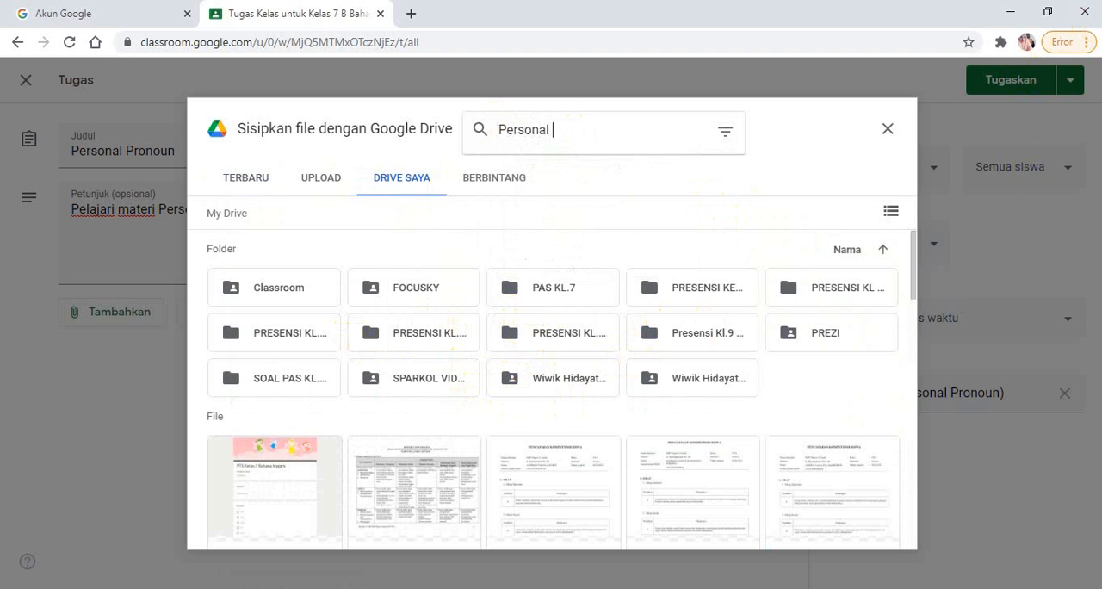
type(" Pr")
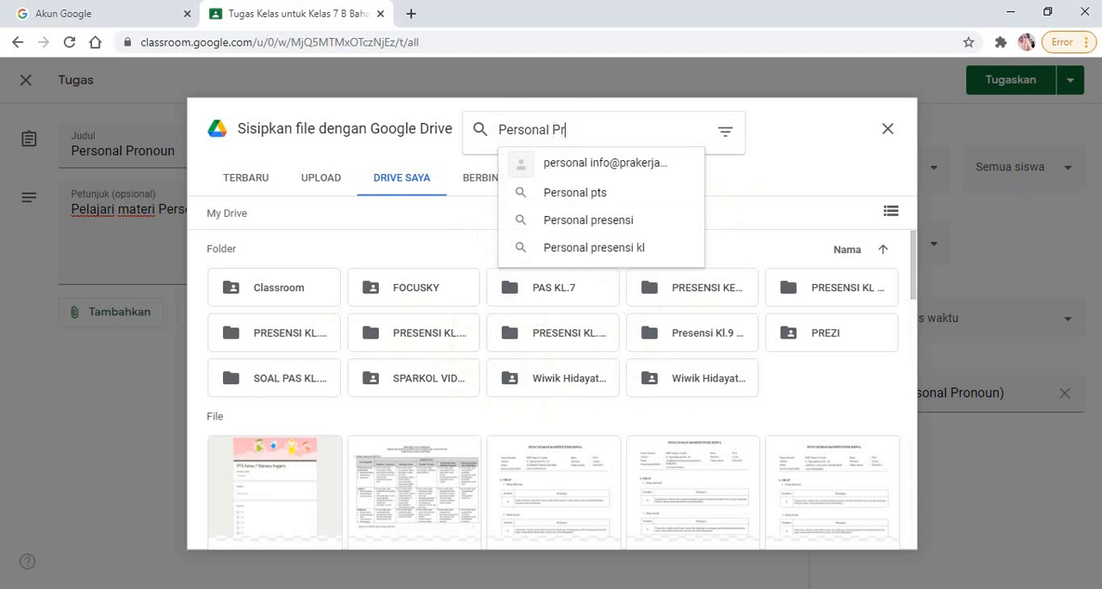
type("onoun")
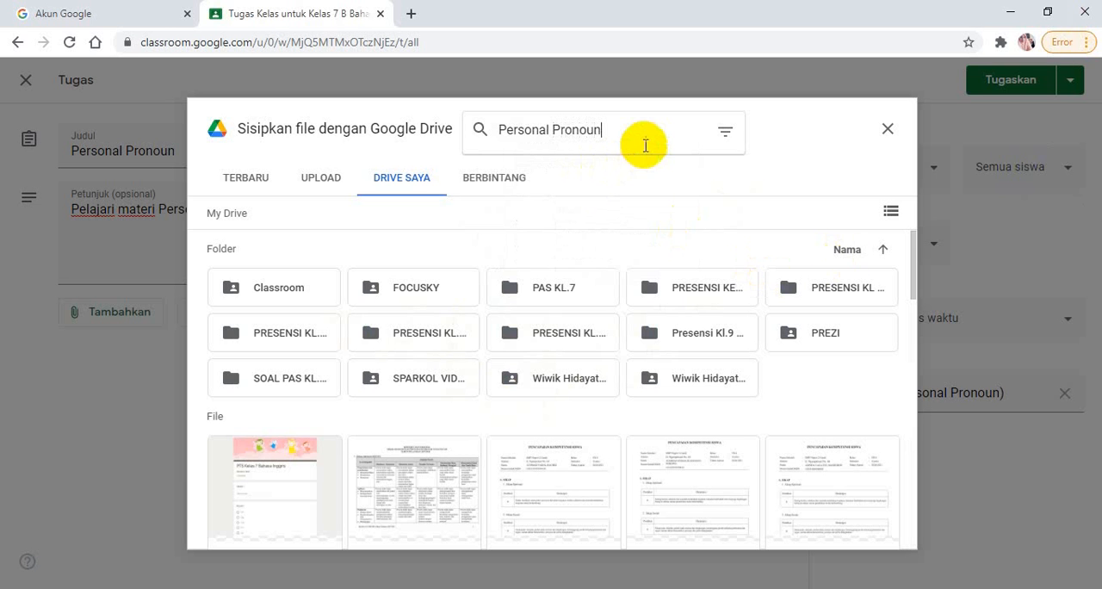
key("Return")
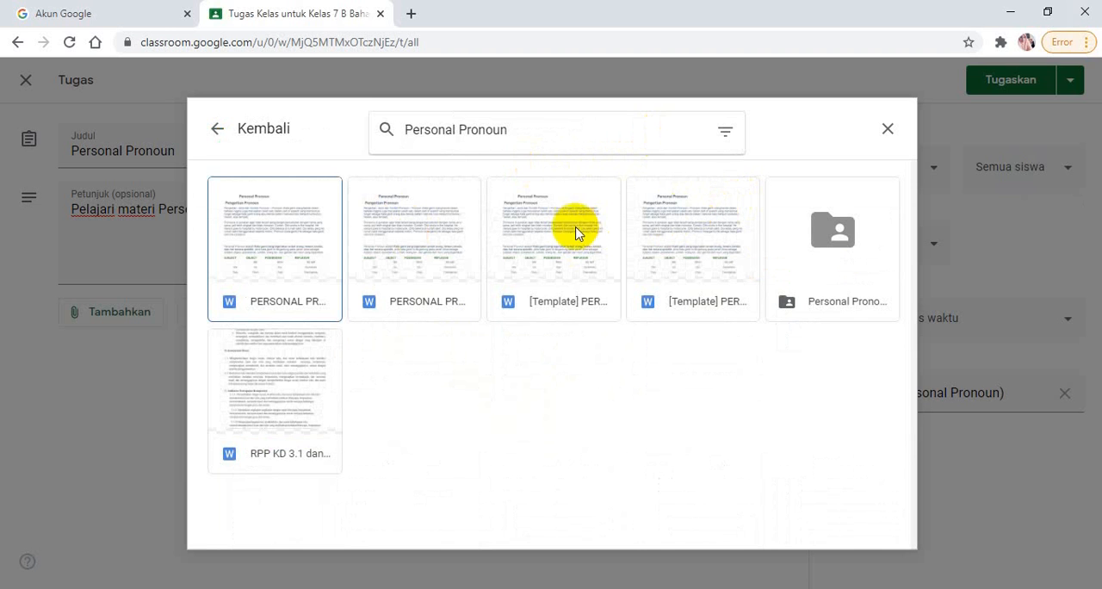
Insert the first PERSONAL PRONOUN.docx file from the Drive search results into the assignment
right_click(272, 260)
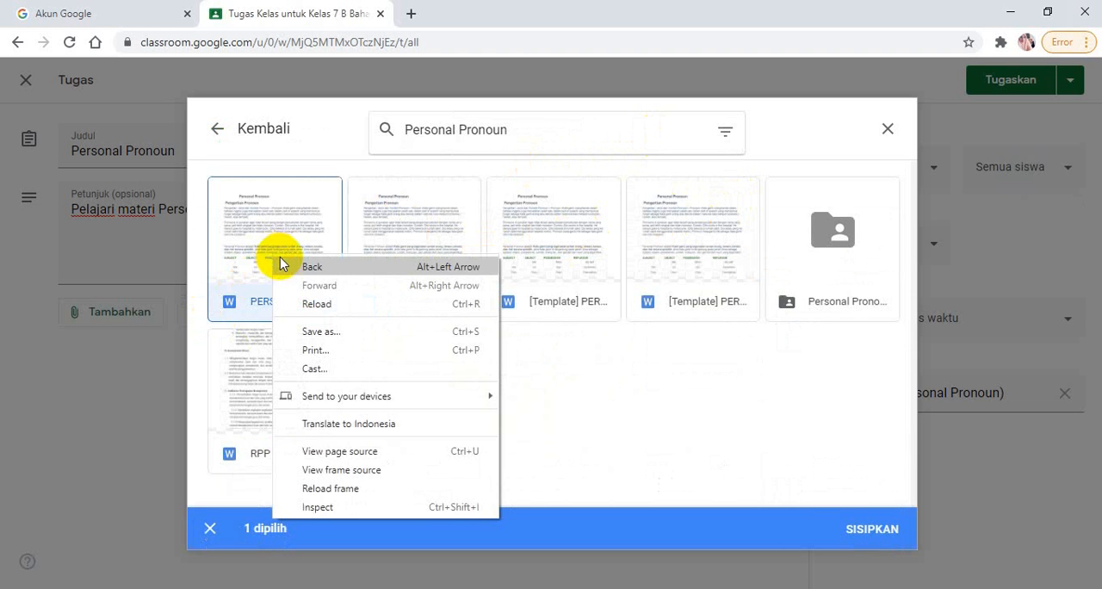
left_click(603, 395)
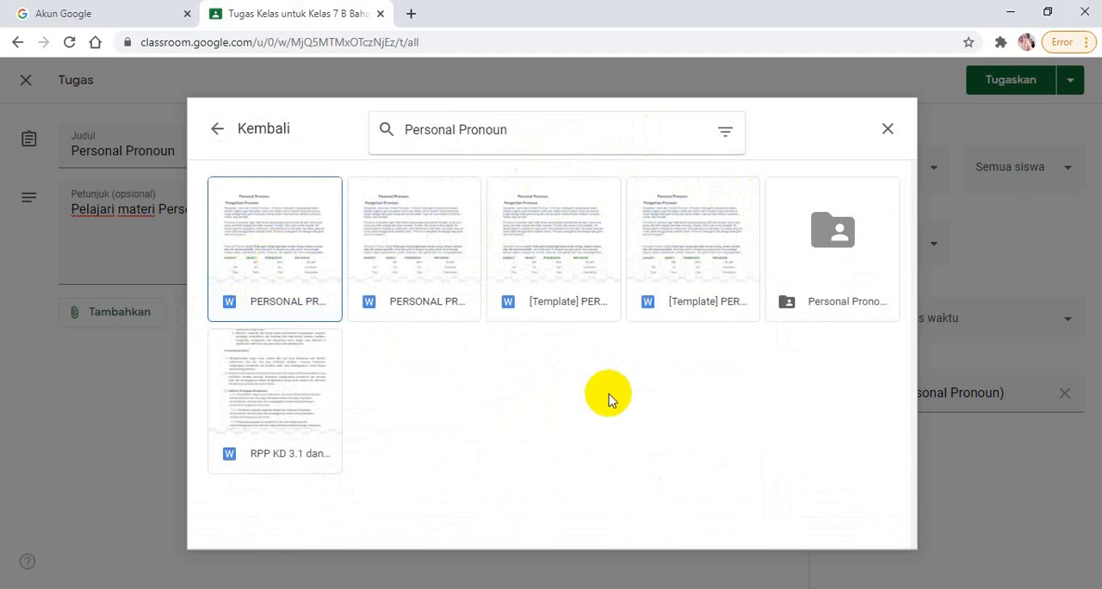
left_click(251, 249)
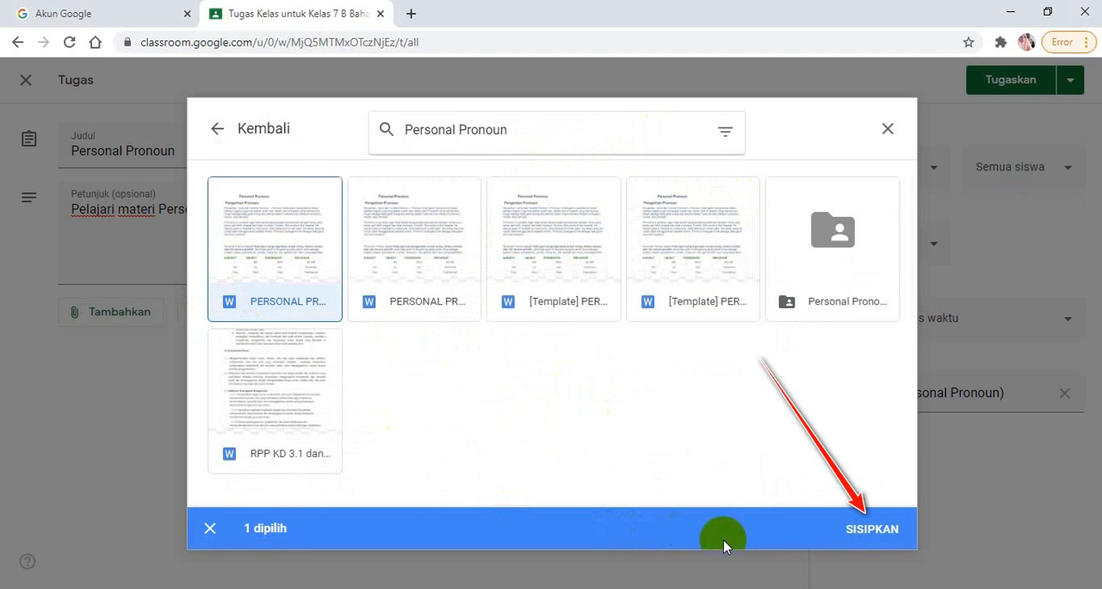
left_click(873, 542)
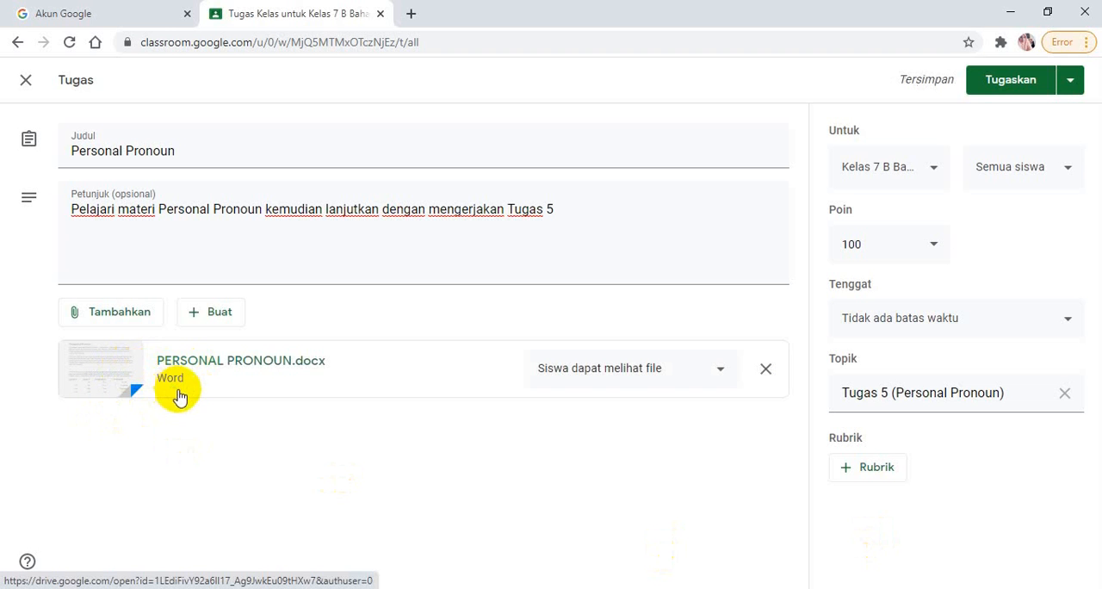
Set the attached PERSONAL PRONOUN.docx to "Buat salinan untuk setiap siswa" and post the assignment to the class
left_click(722, 374)
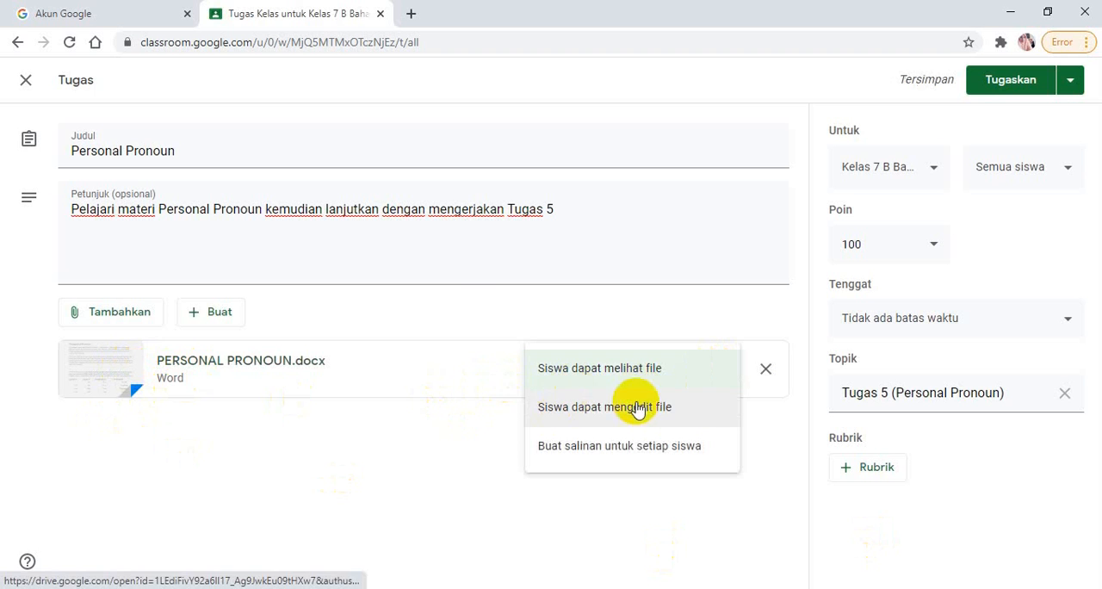
left_click(686, 448)
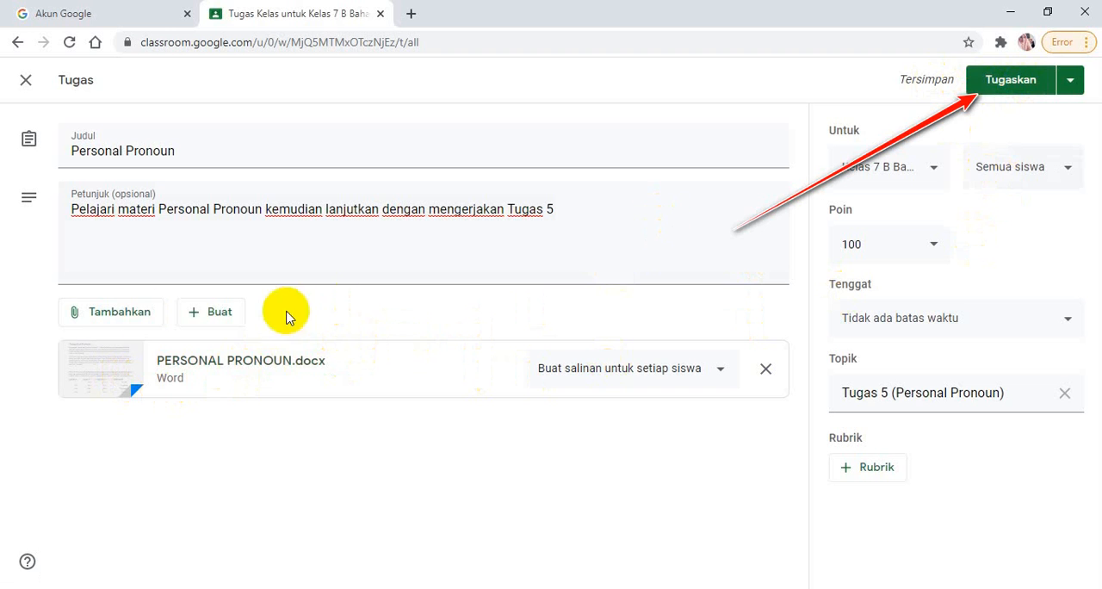
left_click(1017, 89)
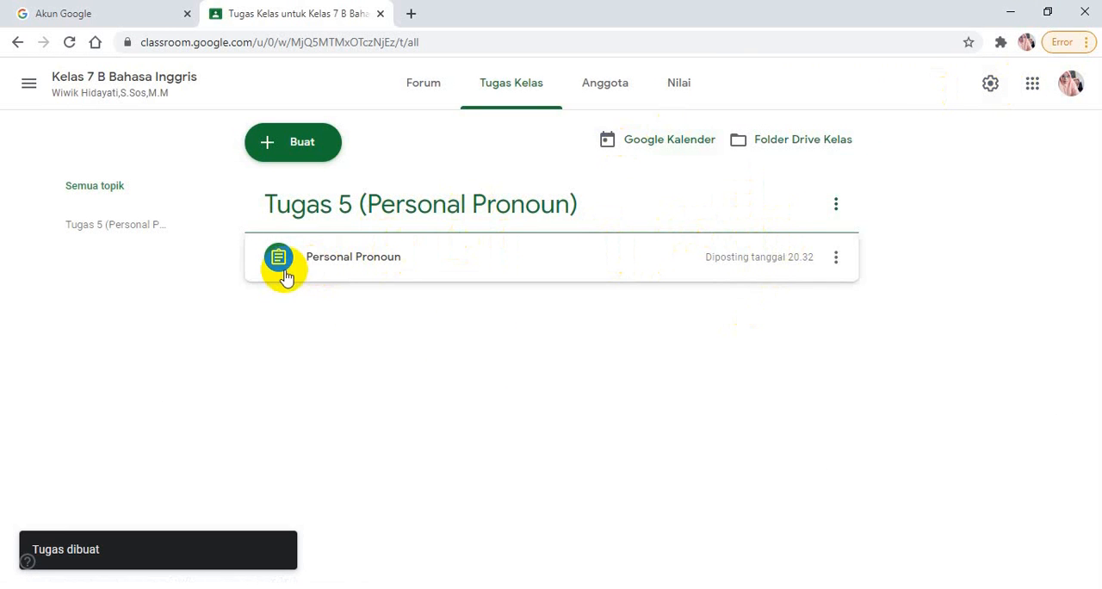
Review the PERSONAL PRONOUN.docx attached to the posted Personal Pronoun assignment and close the document
left_click(287, 274)
left_click(288, 264)
left_click(291, 266)
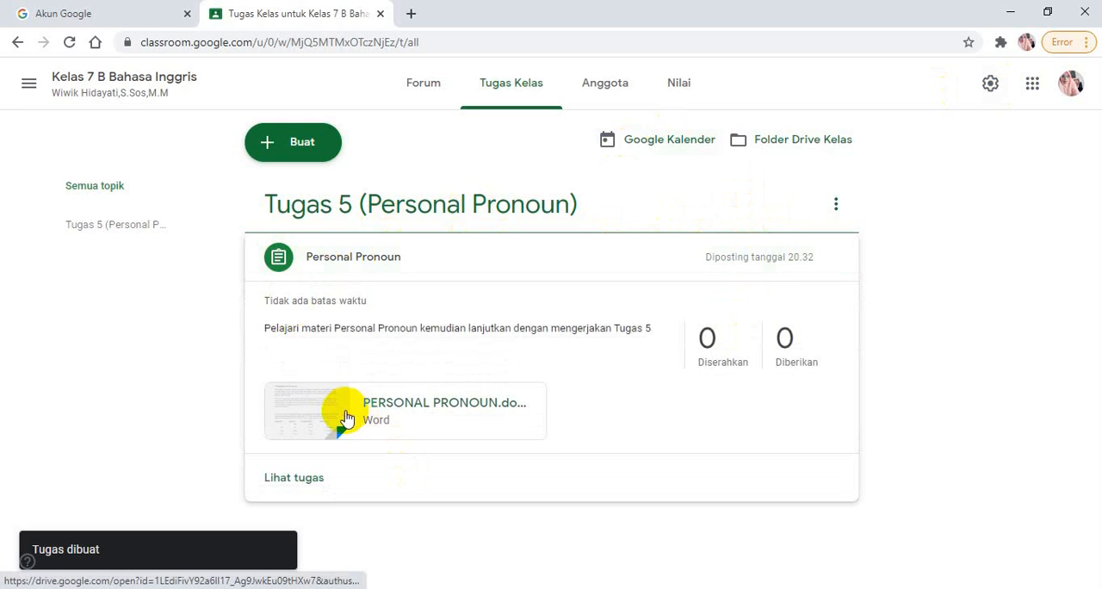
left_click(347, 419)
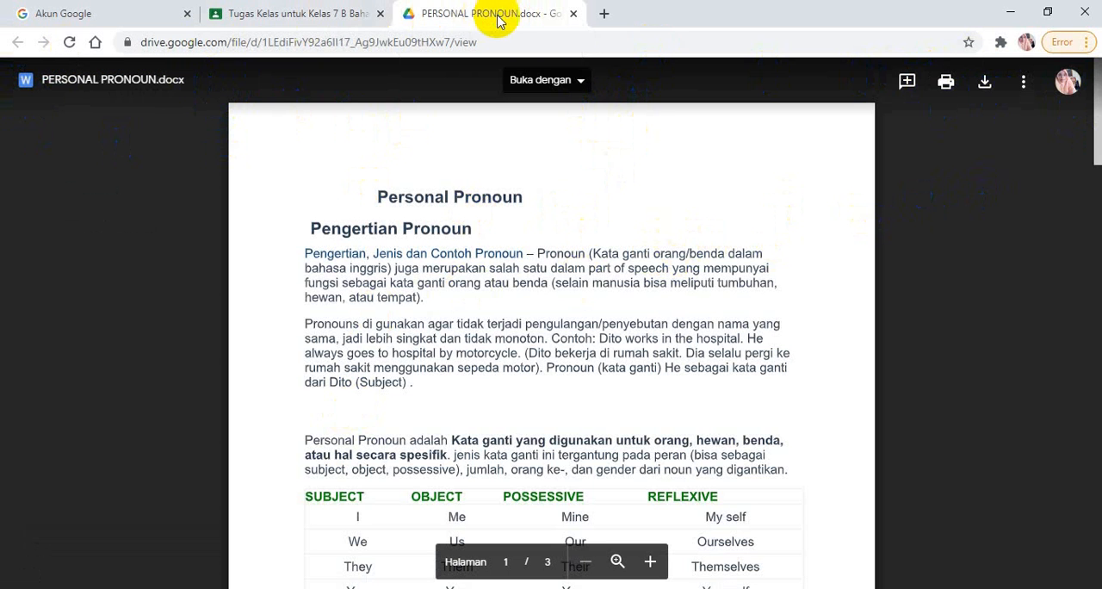
left_click(310, 22)
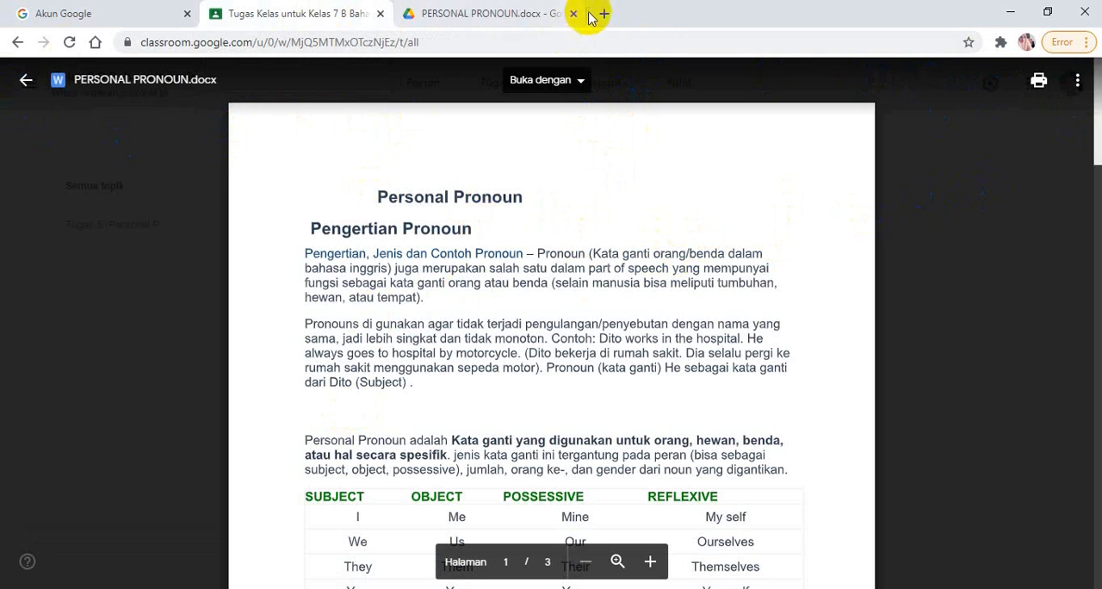
left_click(26, 81)
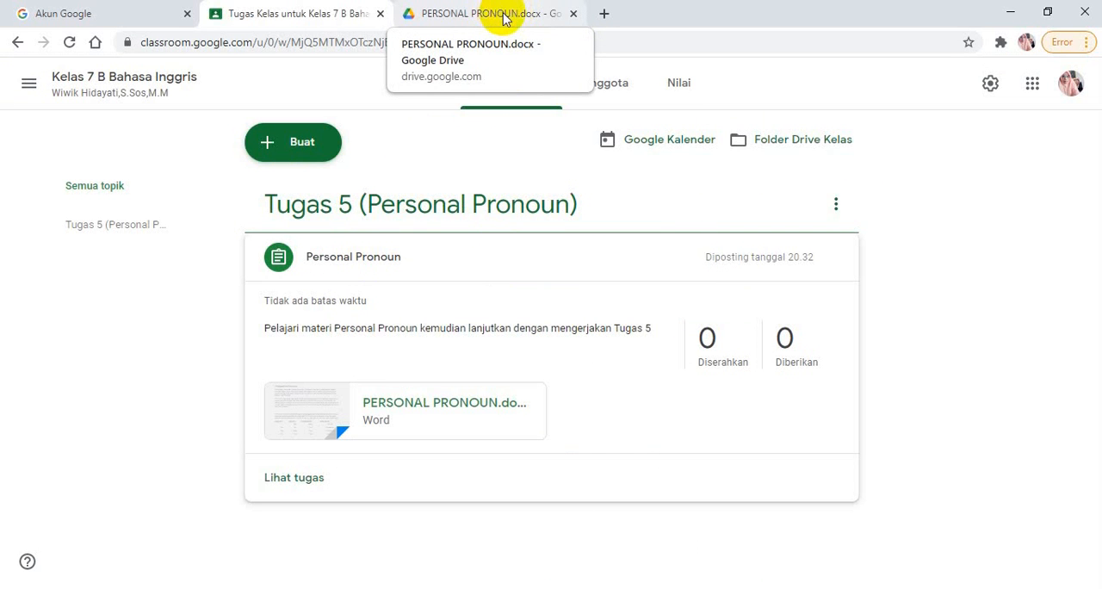
left_click(574, 15)
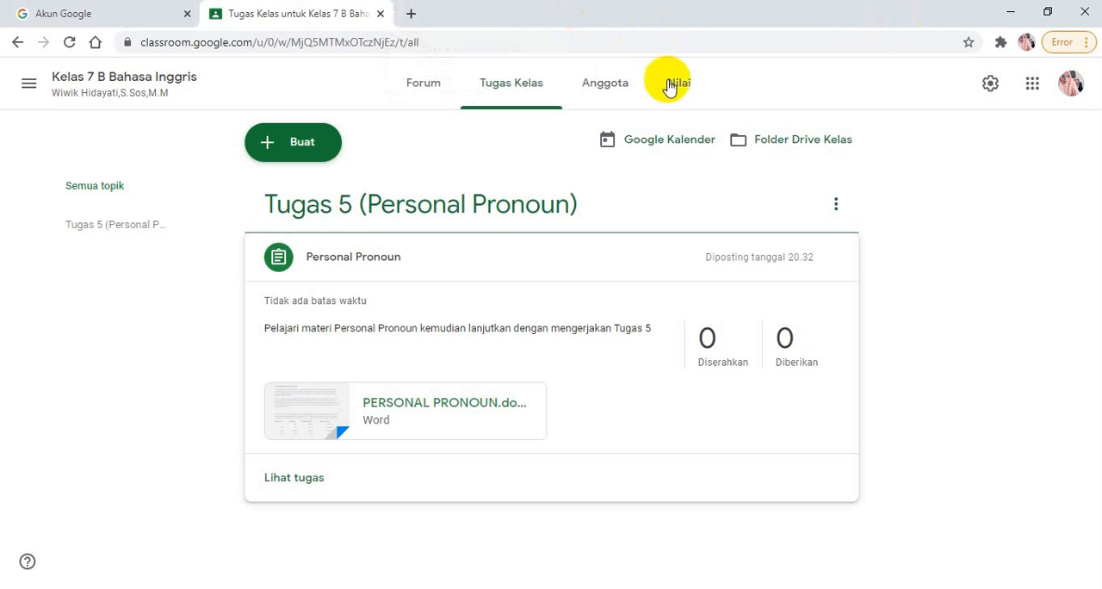
Switch to Google Drive and upload the file "Tips to improve the public speaking skill" from Local Disk (D:) to Drive Saya
left_click(1033, 92)
left_click(891, 310)
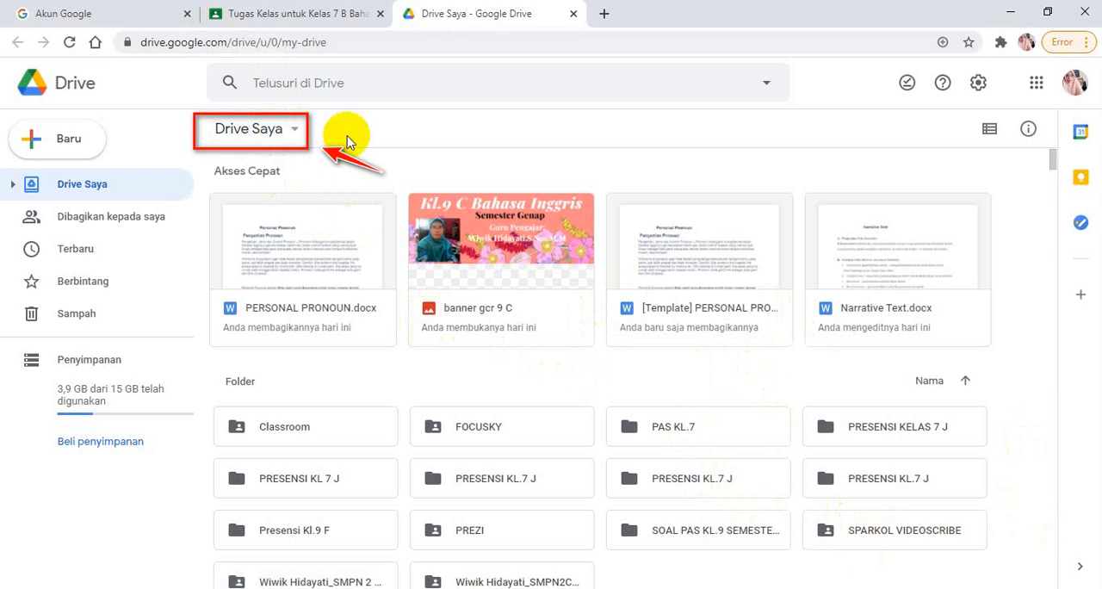
left_click(295, 133)
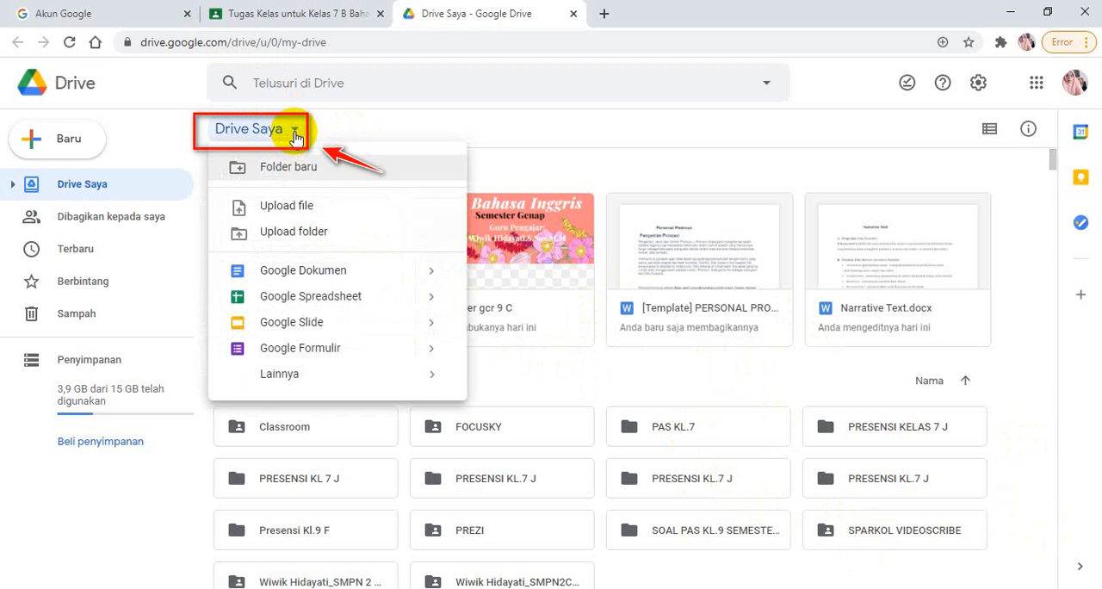
left_click(293, 213)
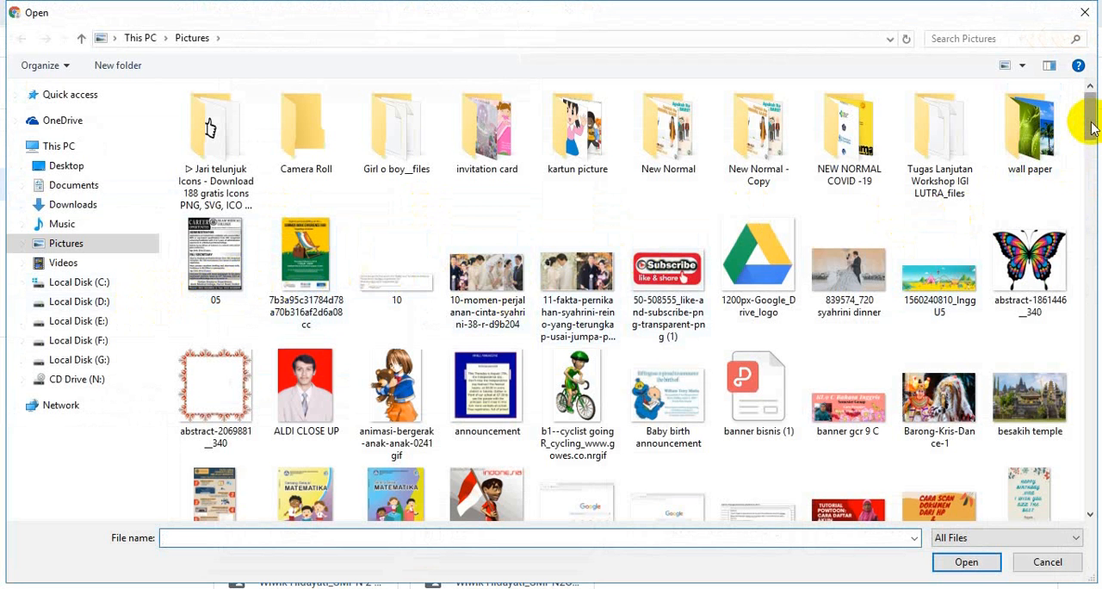
left_click(110, 301)
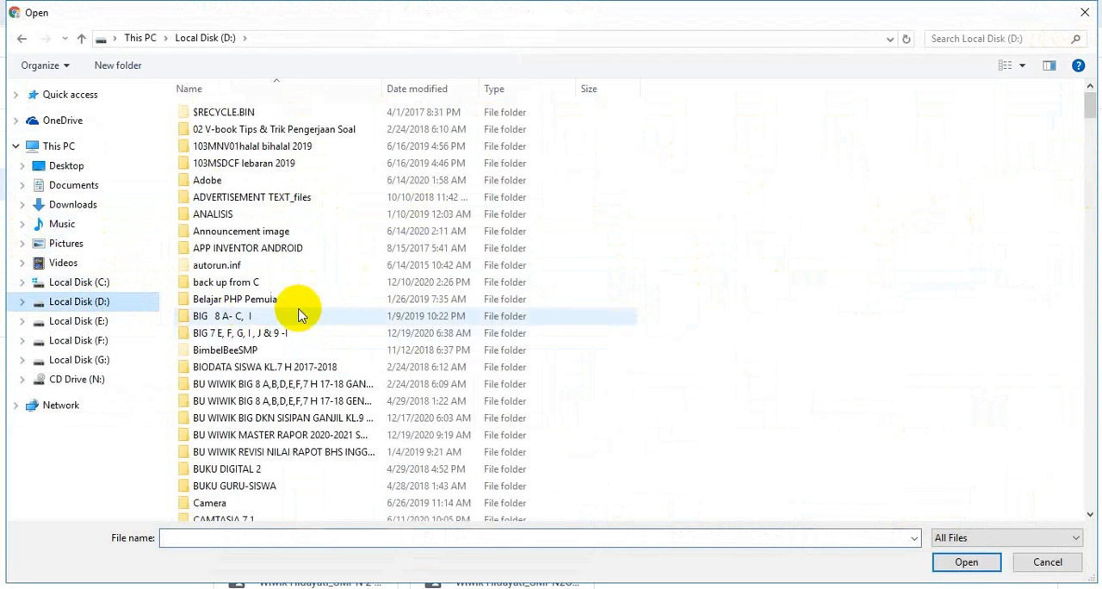
left_click_drag(1091, 108, 1087, 491)
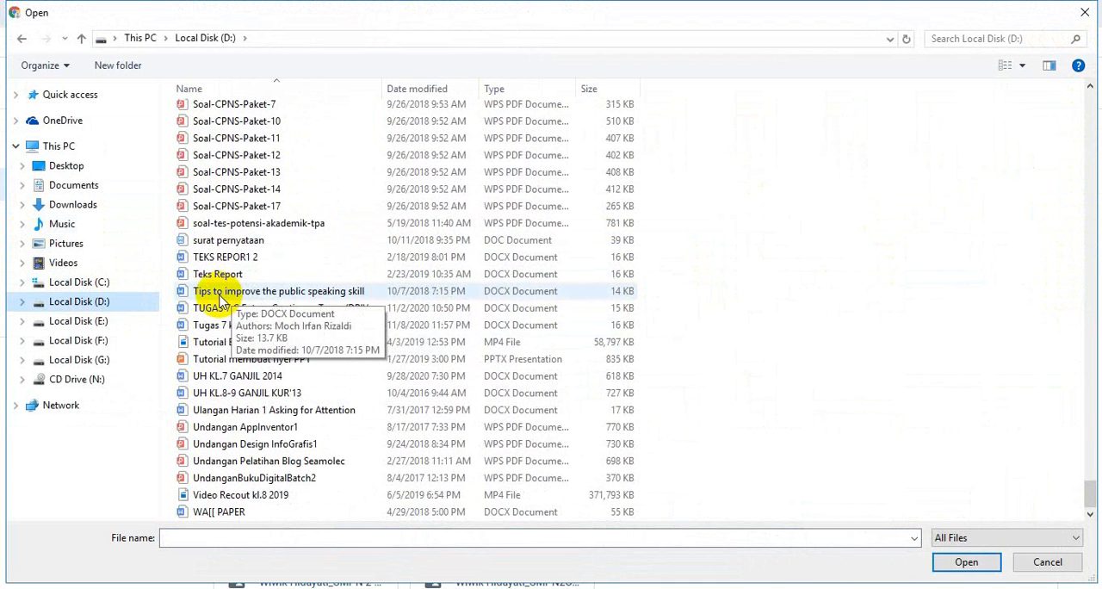
left_click(221, 299)
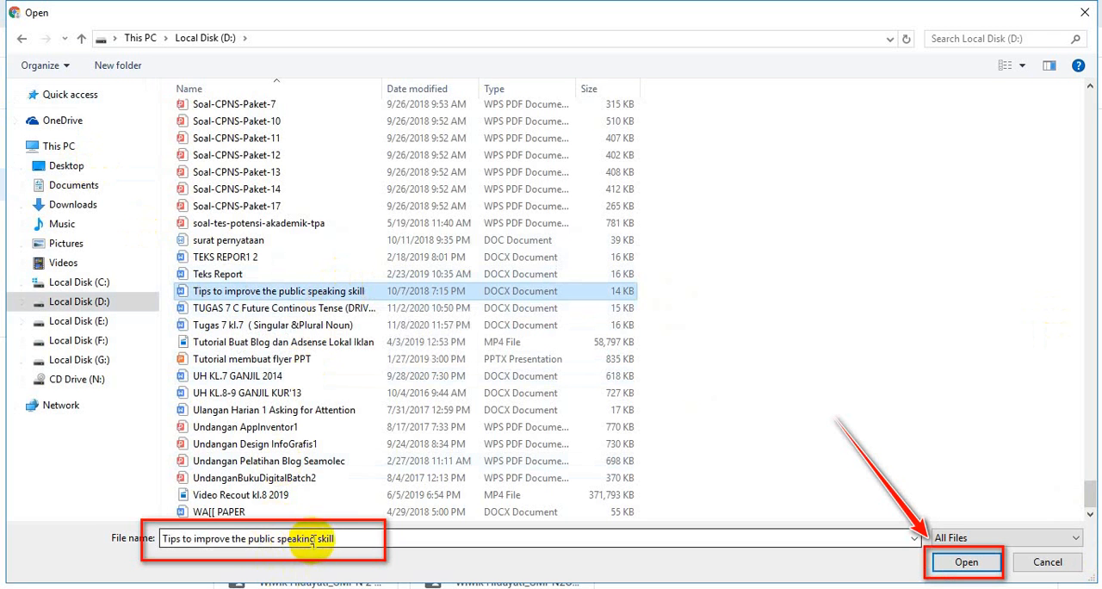
left_click(966, 563)
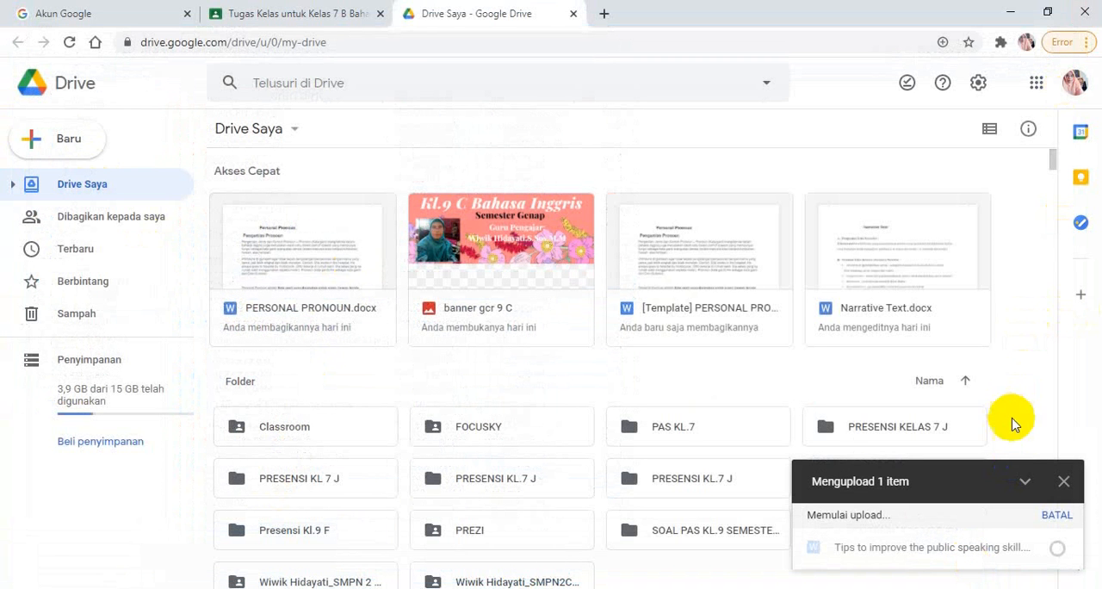
mouse_move(1022, 539)
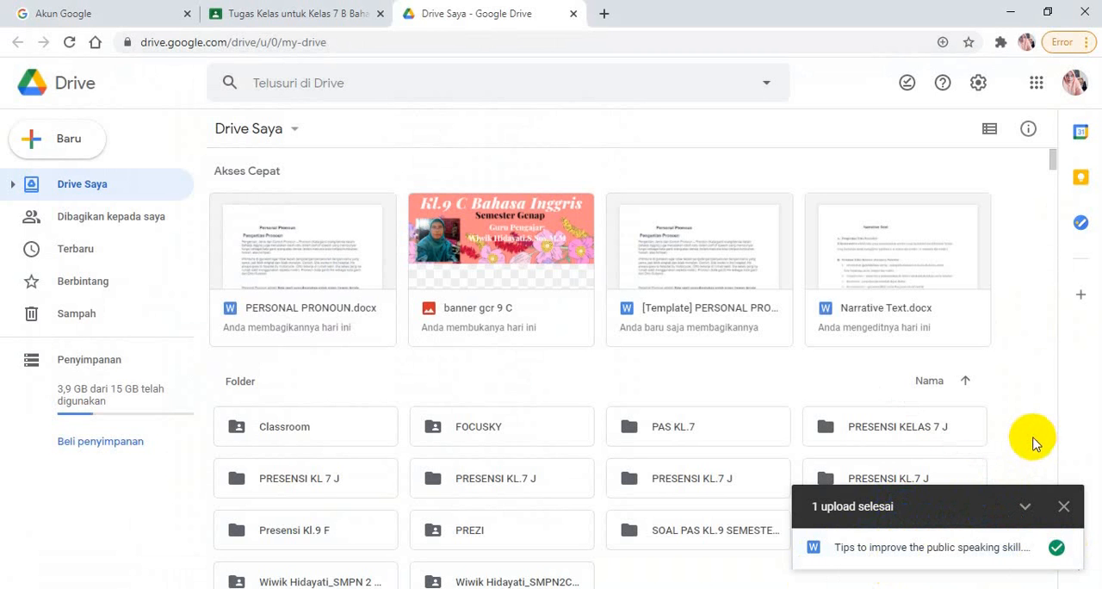
left_click(1063, 508)
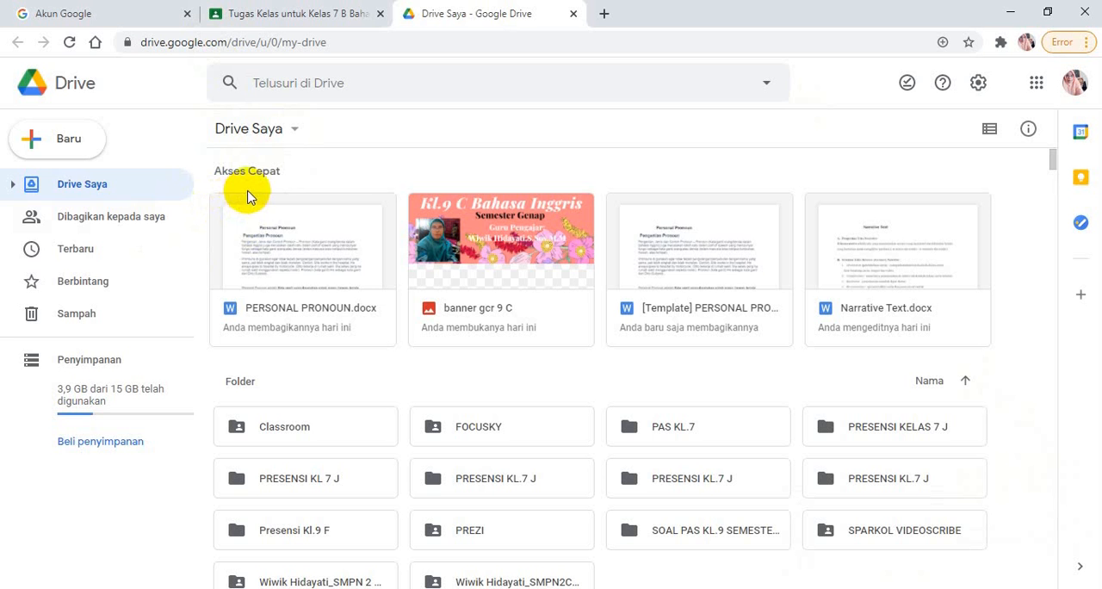
Open the uploaded "Tips to improve the public speaking skill" document and share it with anyone who has the link as Pengakses lihat-saja
left_click(76, 249)
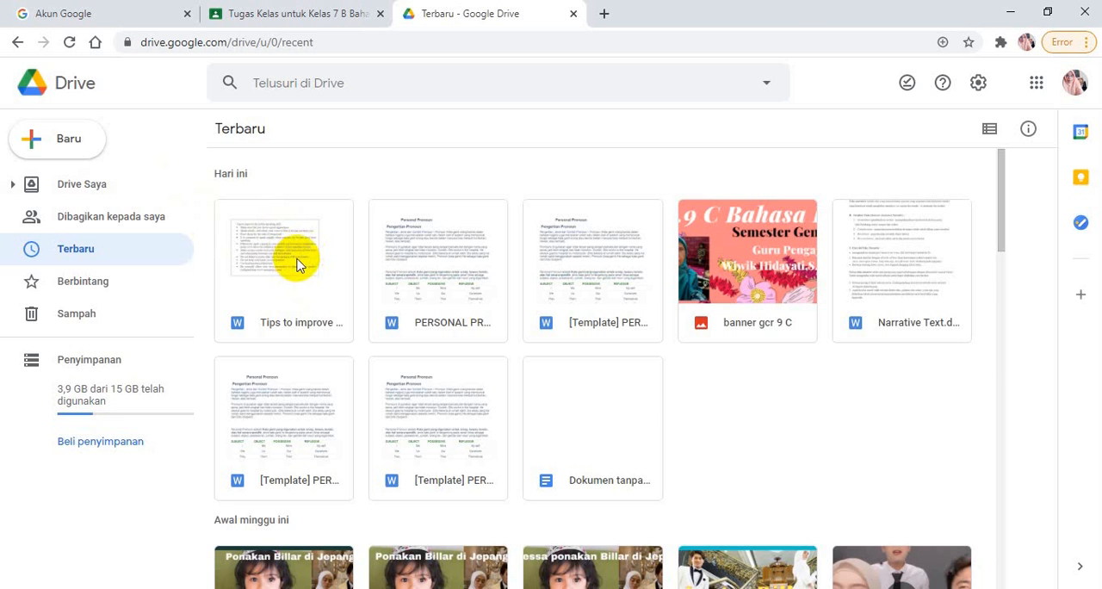
double_click(297, 264)
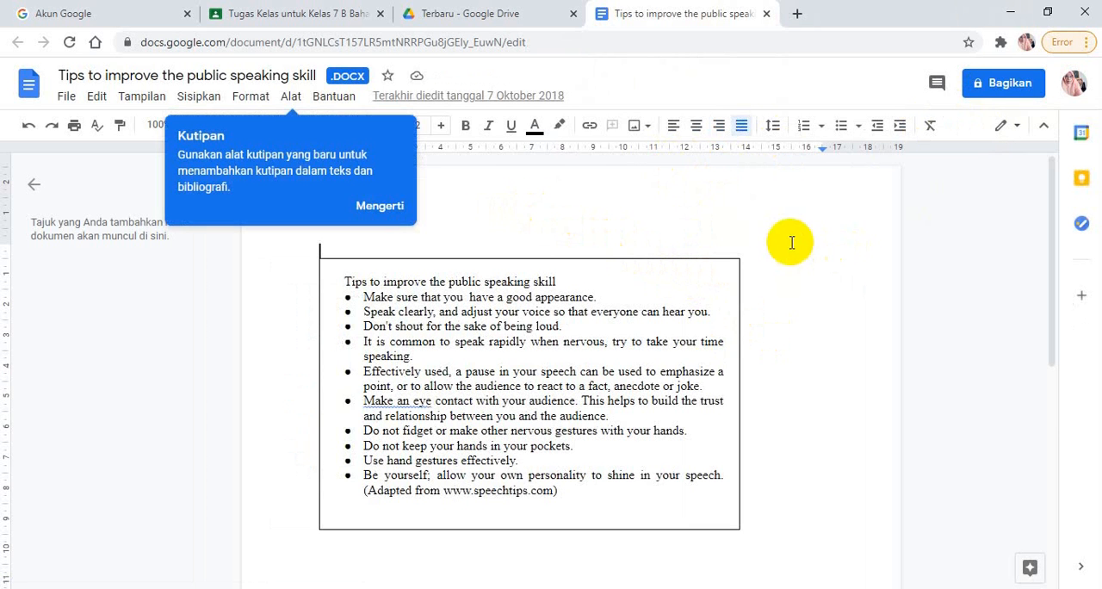
left_click(1011, 90)
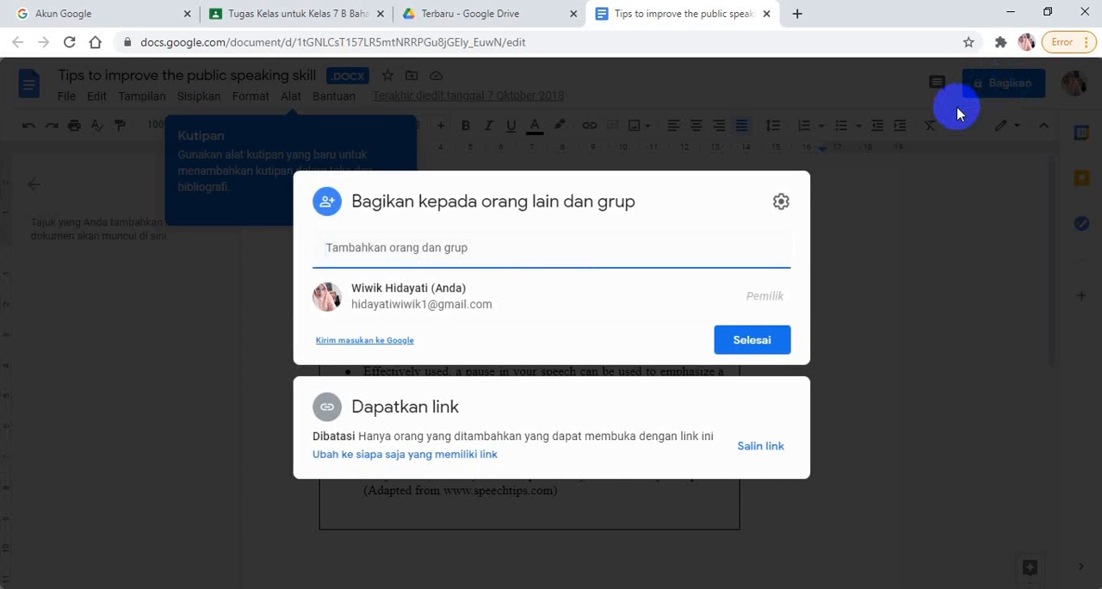
left_click(437, 463)
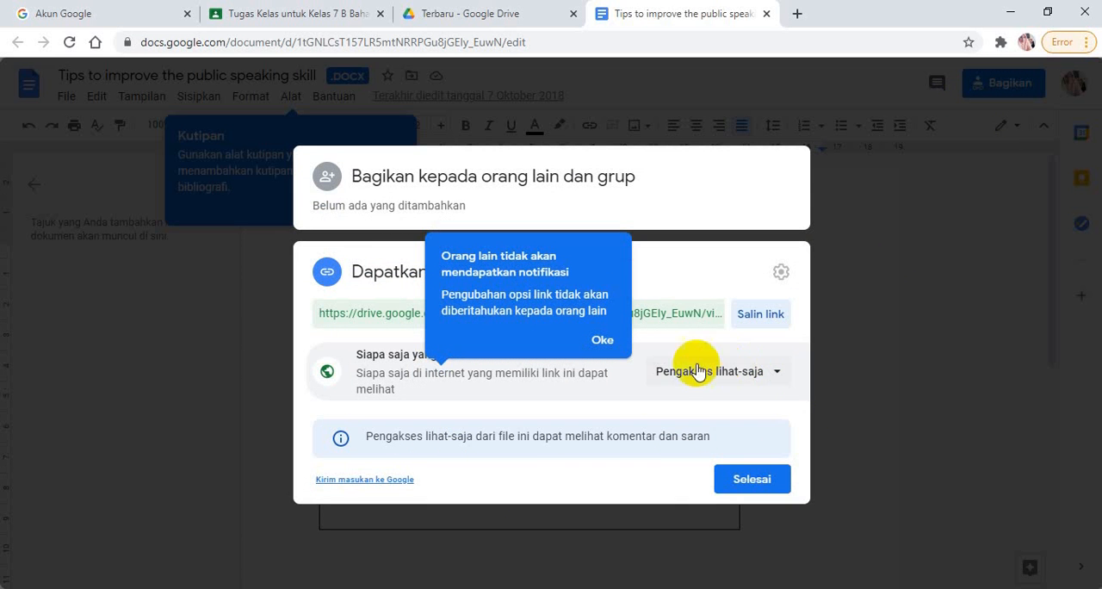
left_click(778, 375)
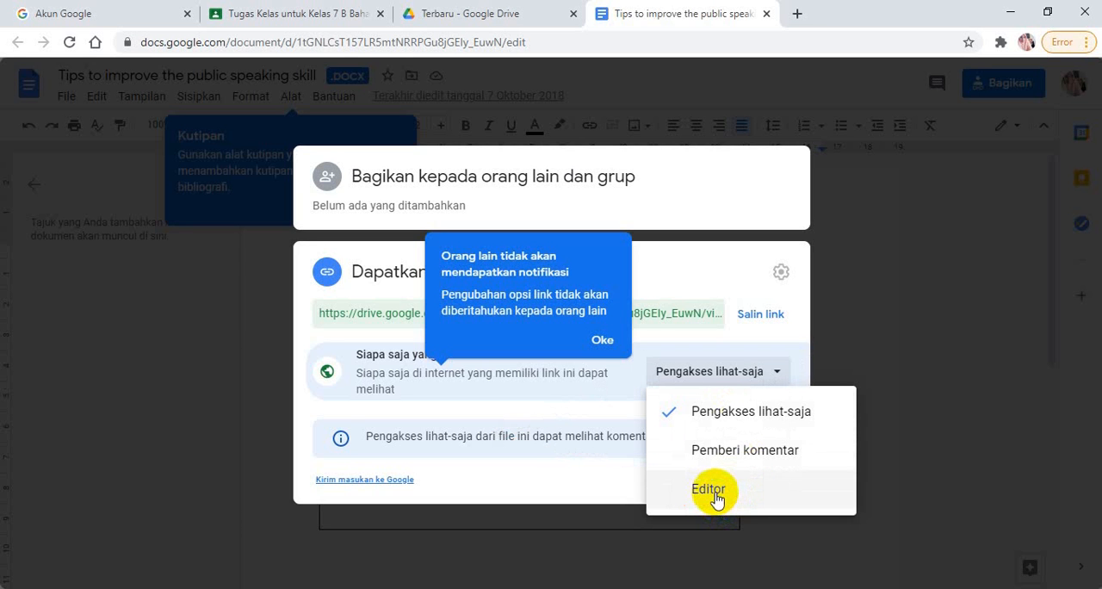
left_click(737, 415)
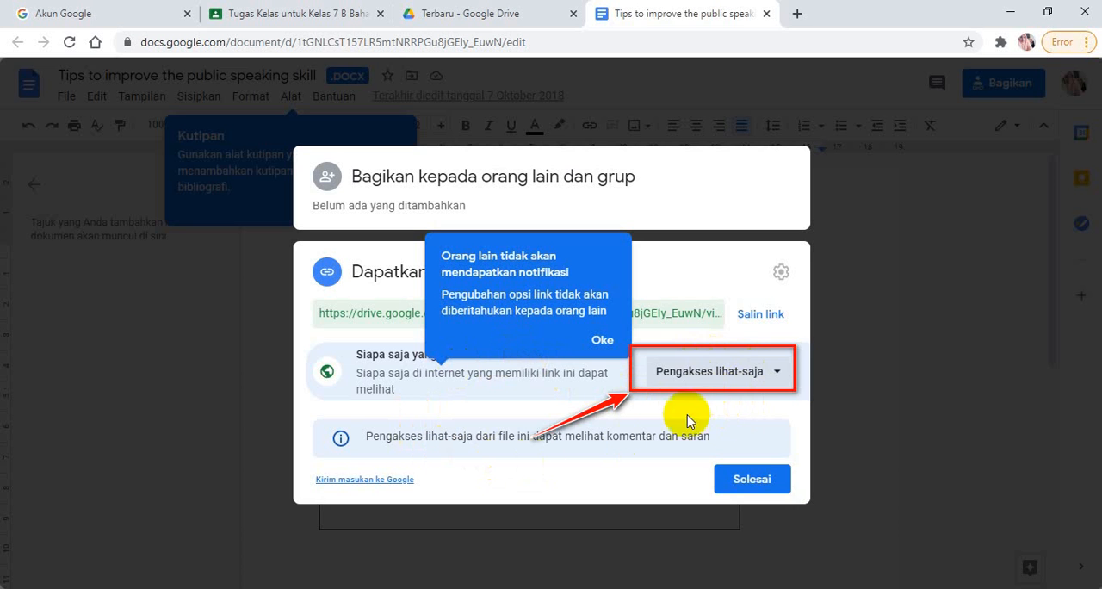
left_click(751, 479)
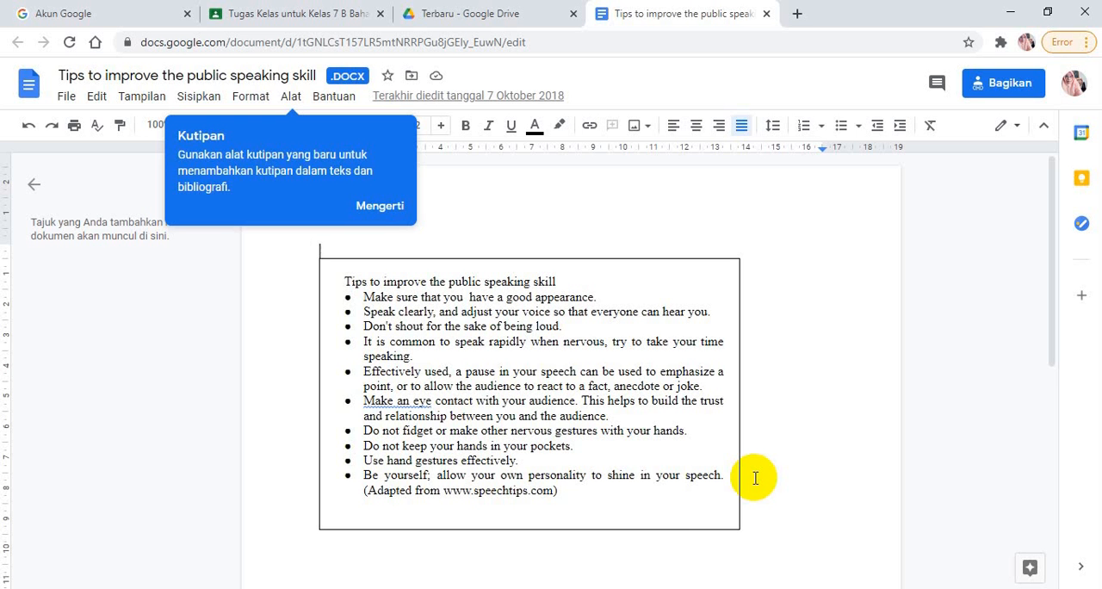